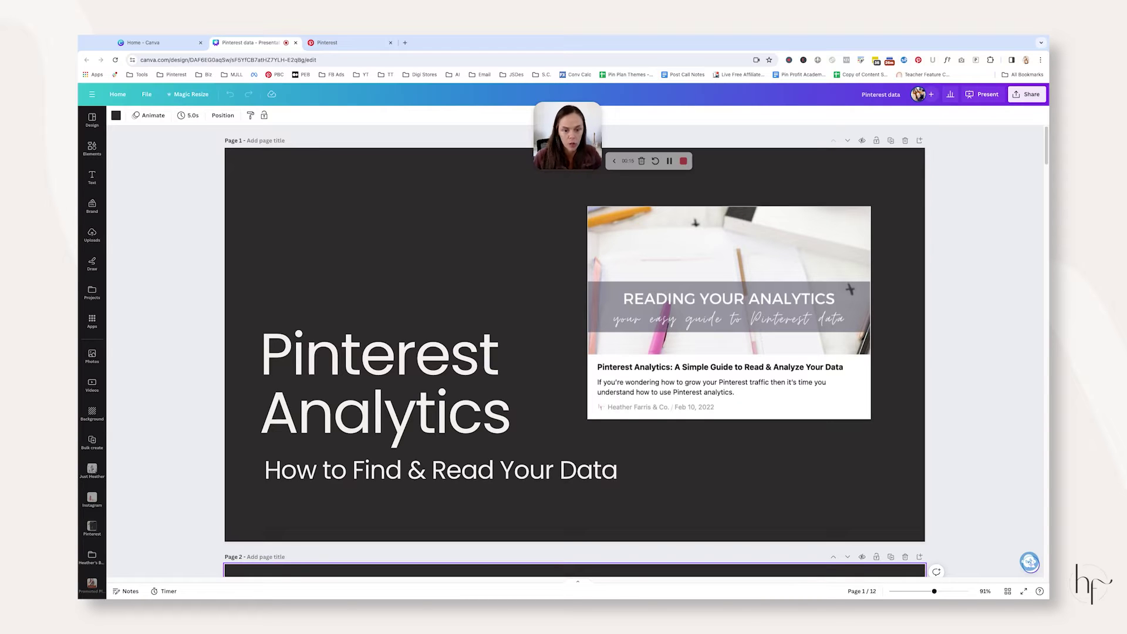
# Scroll the Canva deck past the funnel slide to page 3's metric definitions.
pyautogui.scroll(-7, 992, 247)
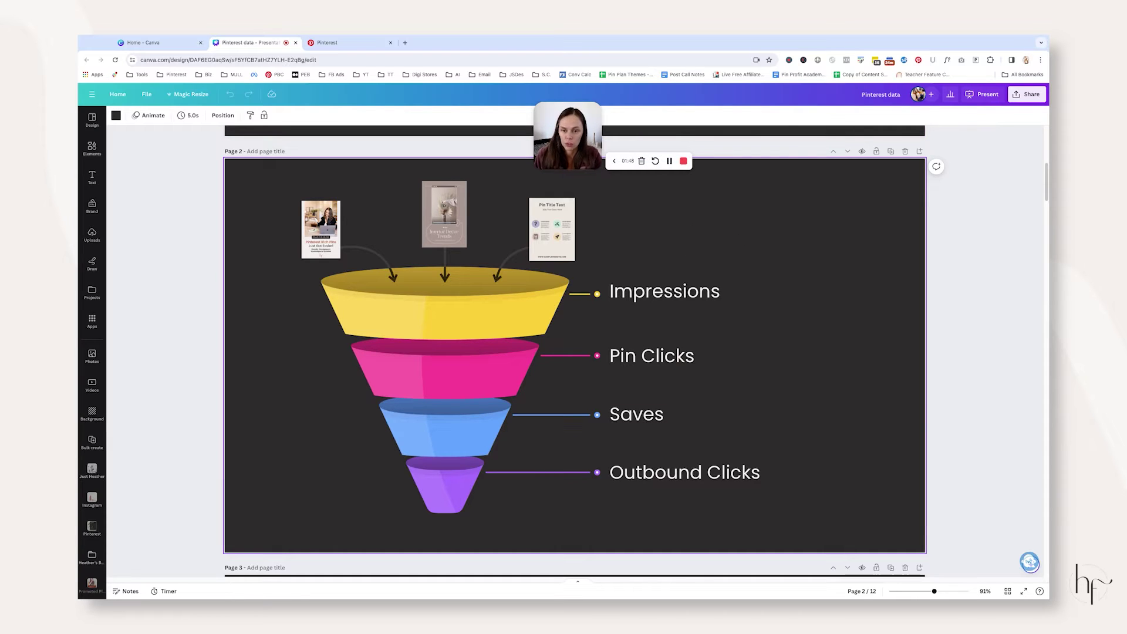
pyautogui.scroll(-8, 403, 524)
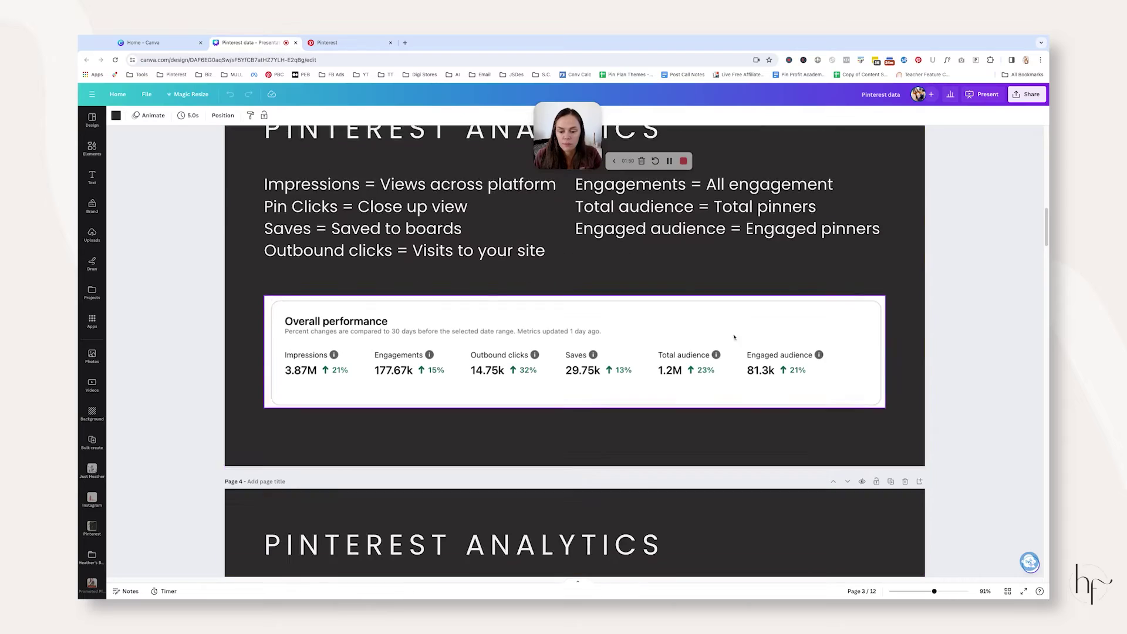
# Scroll from the page 3 metric definitions down to page 4 on 30-day tracking.
pyautogui.scroll(2, 904, 305)
pyautogui.scroll(-1, 905, 270)
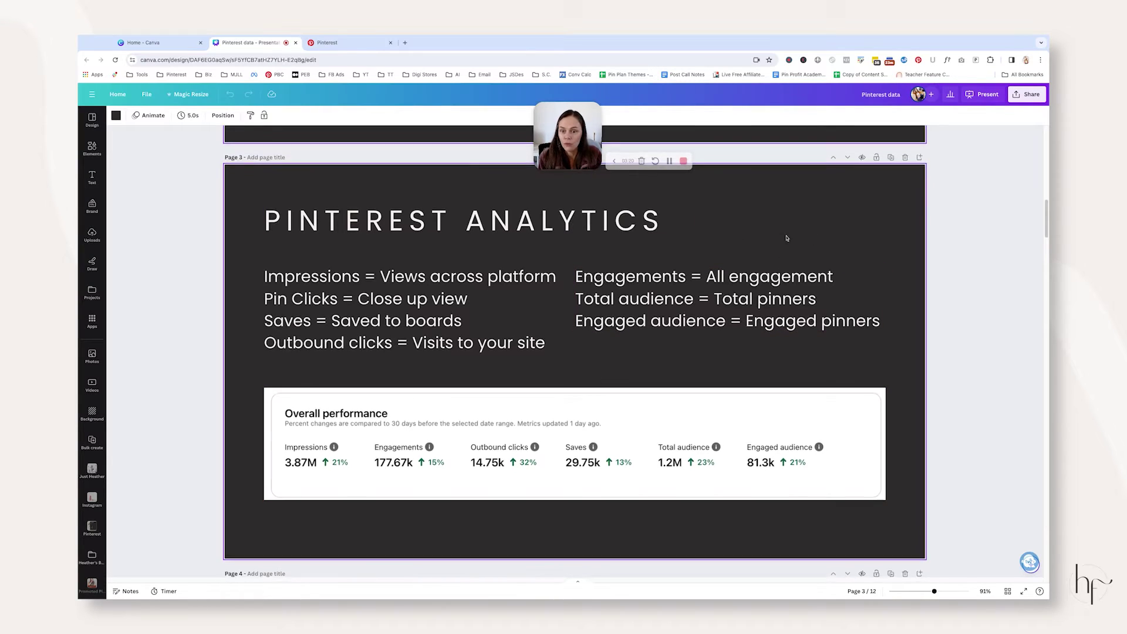
pyautogui.scroll(-7, 787, 237)
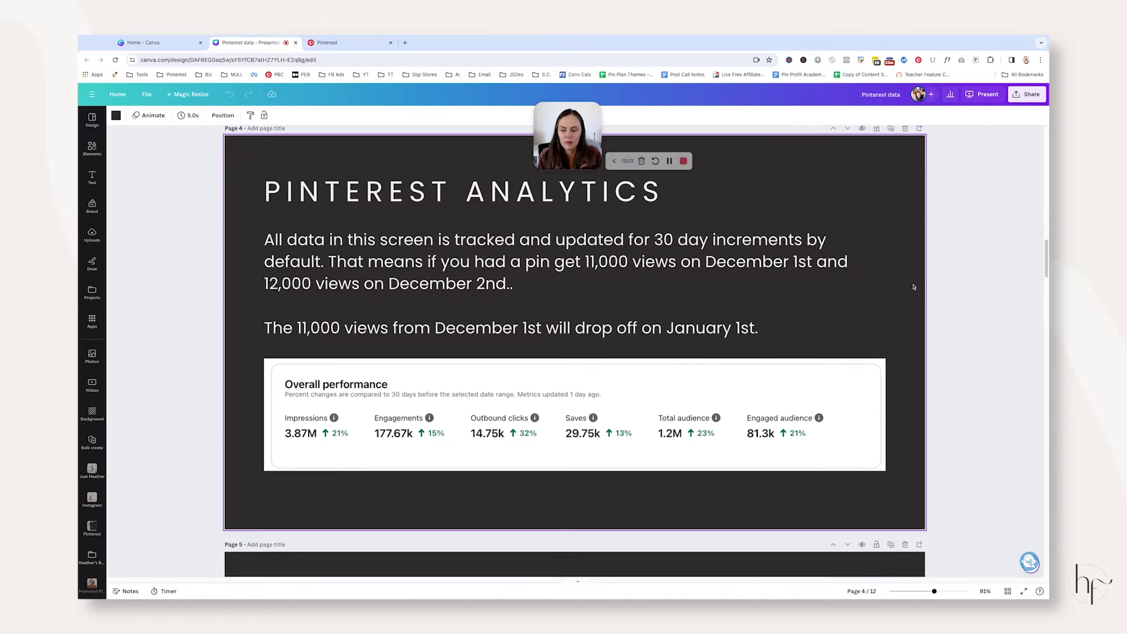
pyautogui.scroll(1, 913, 289)
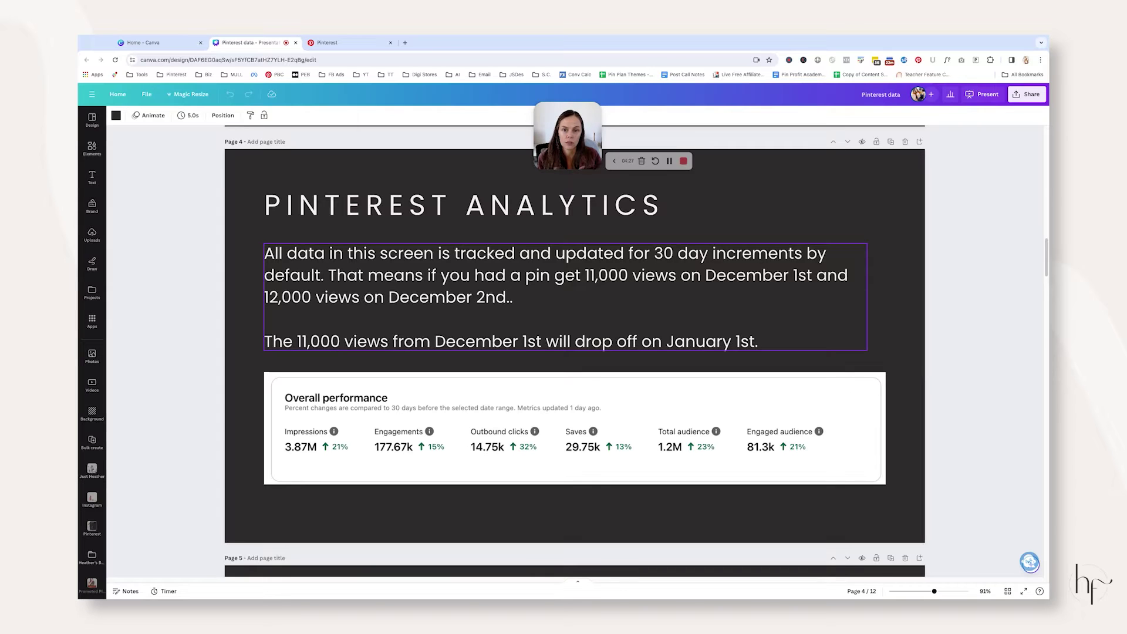
pyautogui.scroll(-1, 953, 285)
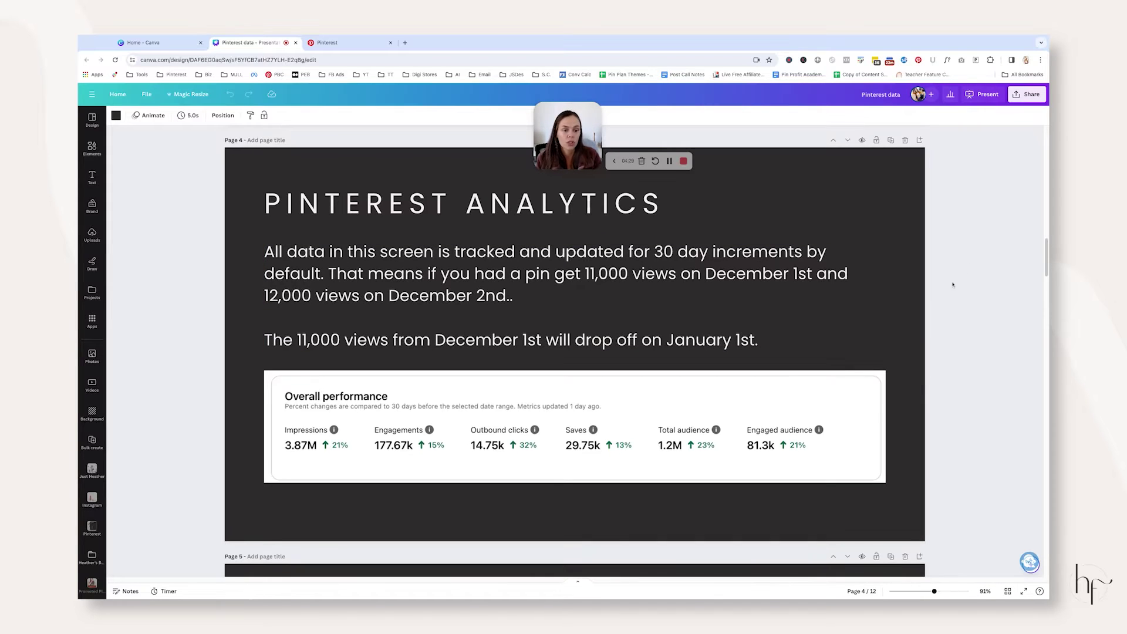
# Scroll past the page 5 Analytics Overview table to the Top Pins slide on page 6.
pyautogui.scroll(-7, 953, 285)
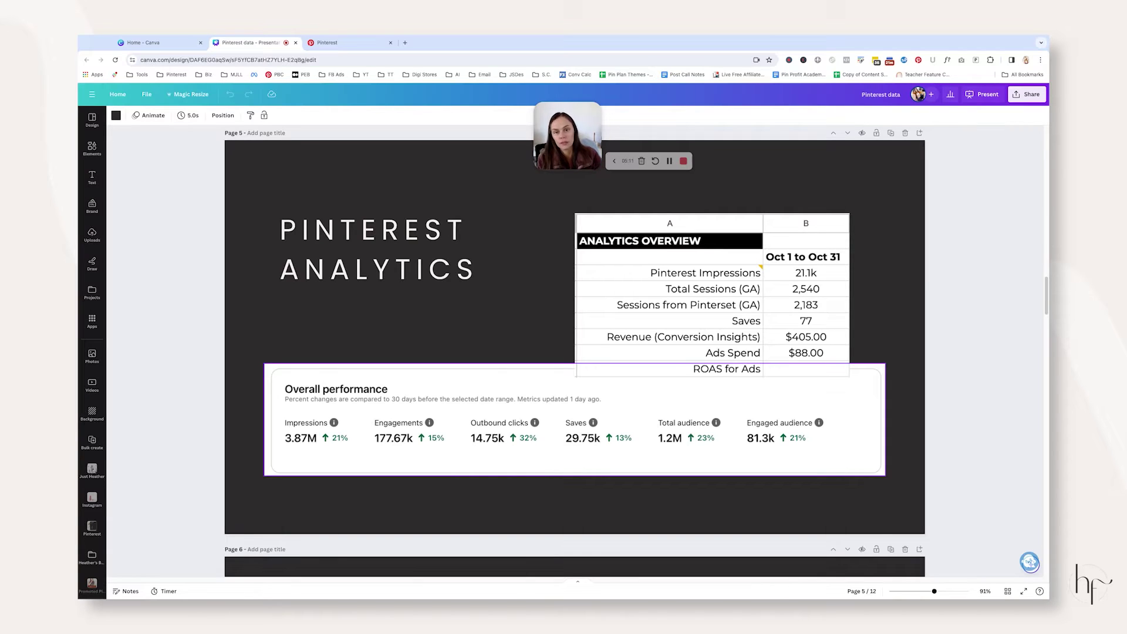
pyautogui.scroll(-6, 549, 246)
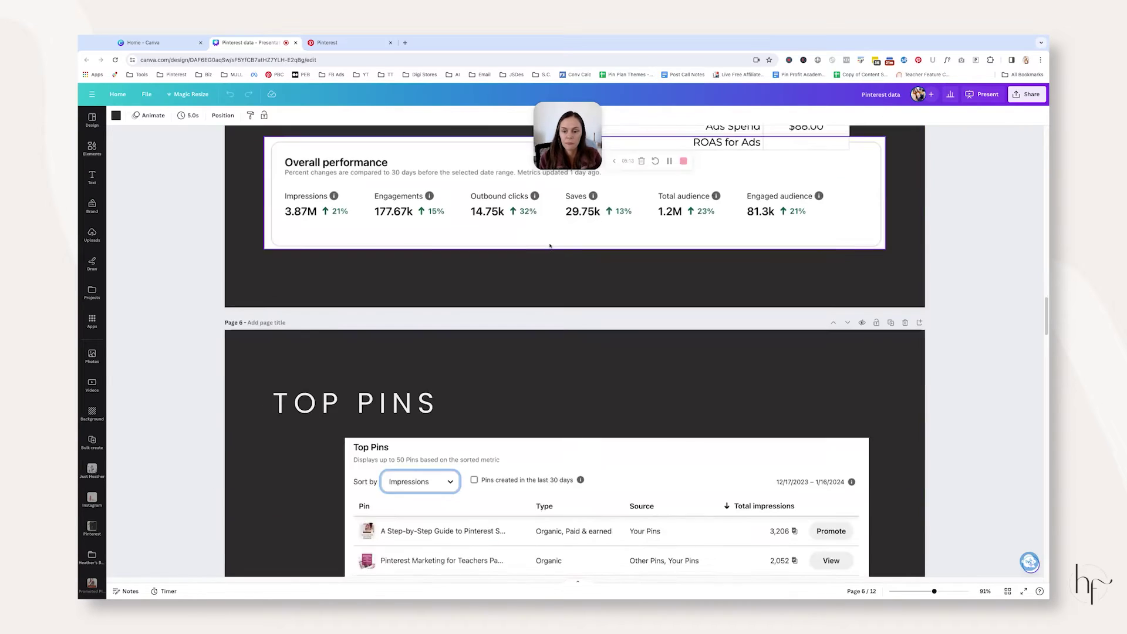
pyautogui.scroll(-1, 550, 245)
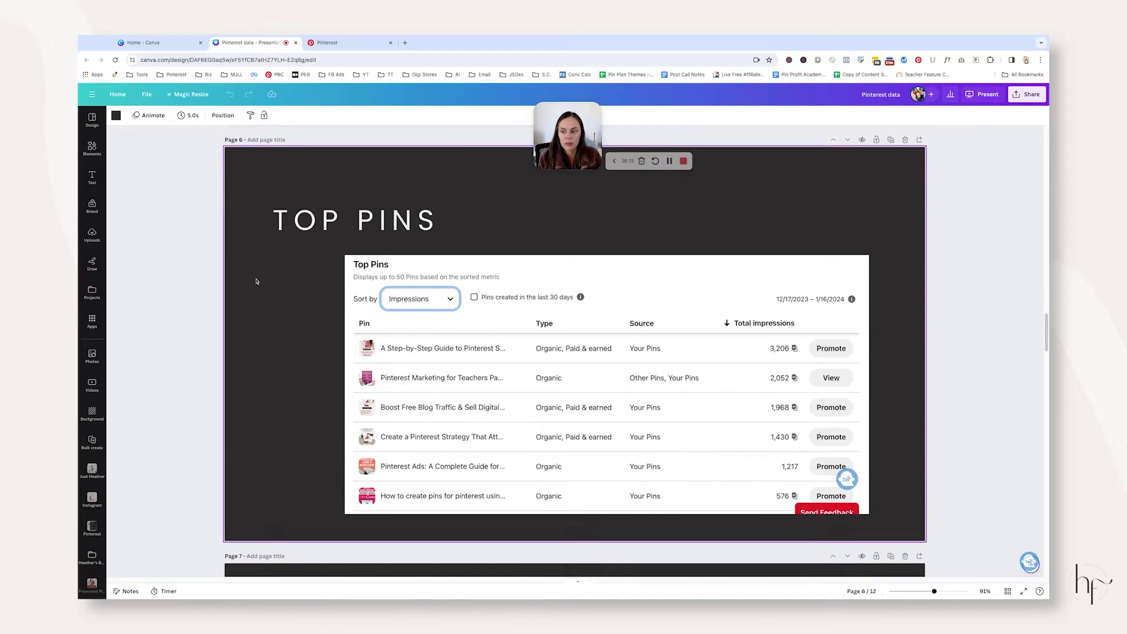
pyautogui.scroll(-1, 257, 281)
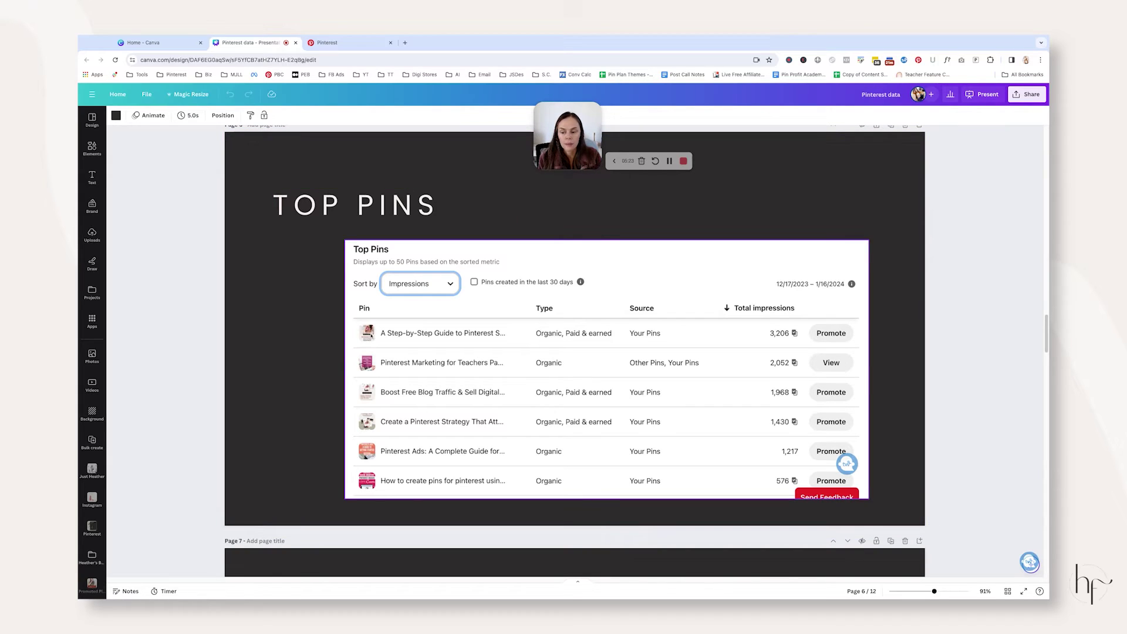
pyautogui.click(847, 463)
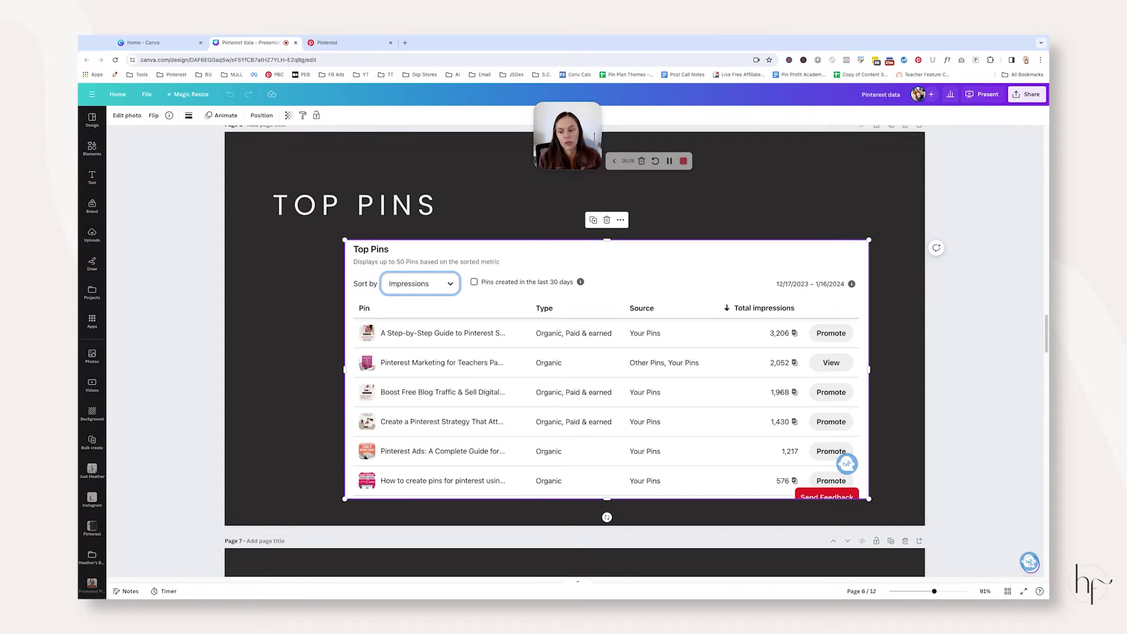
pyautogui.click(331, 343)
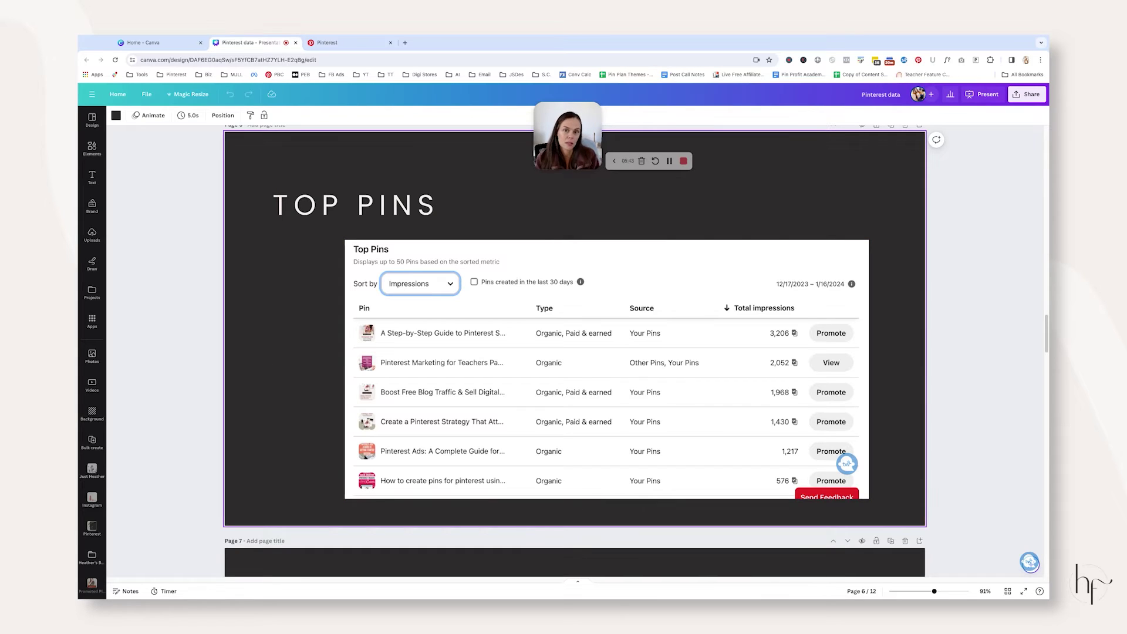
pyautogui.scroll(-7, 305, 312)
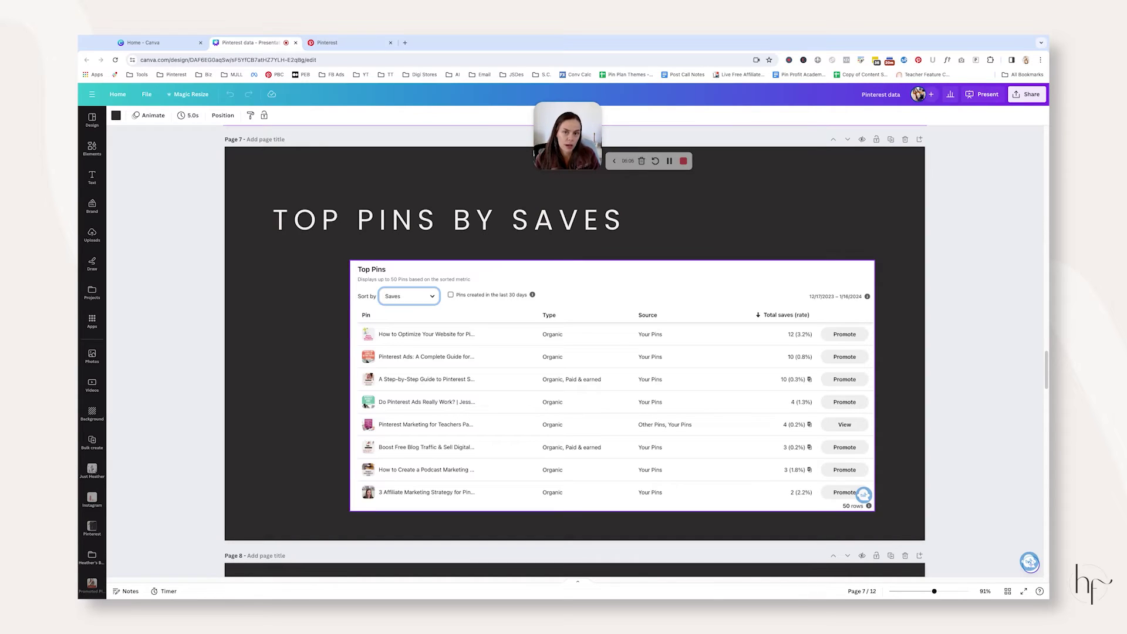
# Deselect the Top Pins by Saves table and jump to the Other Metrics divider on page 8.
pyautogui.click(337, 377)
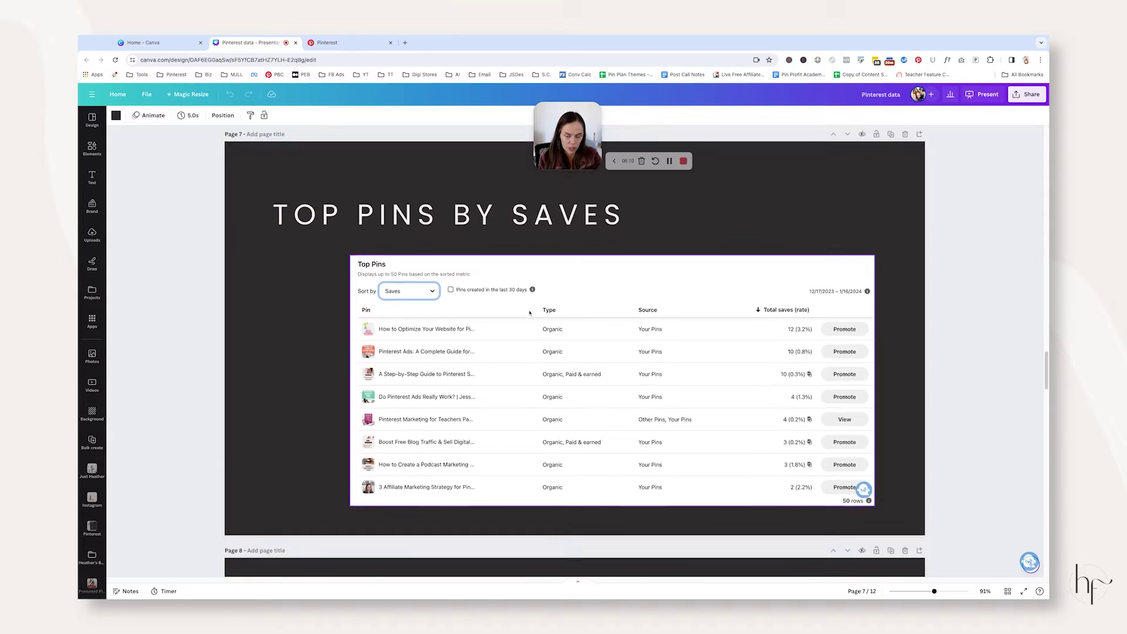
pyautogui.press('pagedown')
pyautogui.scroll(-1, 754, 275)
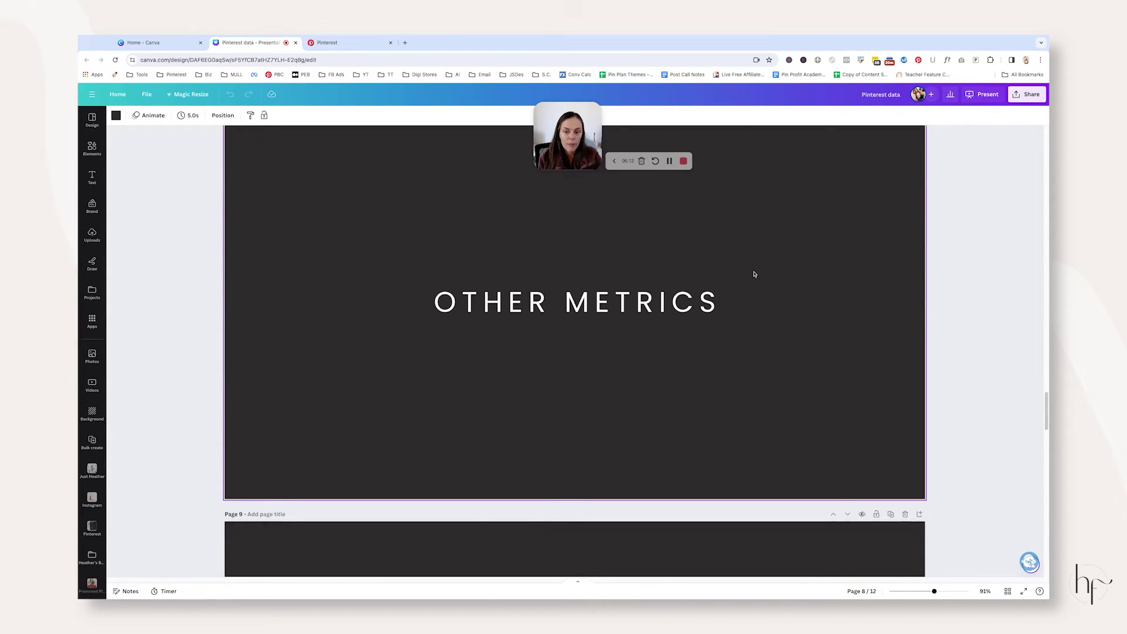
# Advance from the Other Metrics divider toward the Top Boards slide on page 9.
pyautogui.scroll(1, 754, 274)
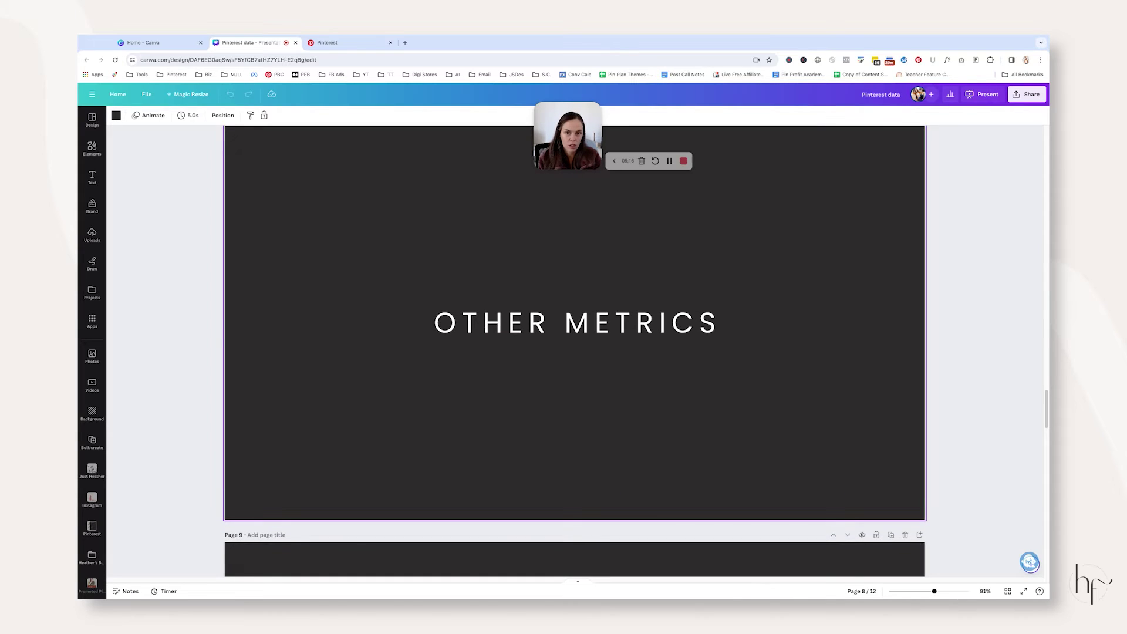
pyautogui.press('pagedown')
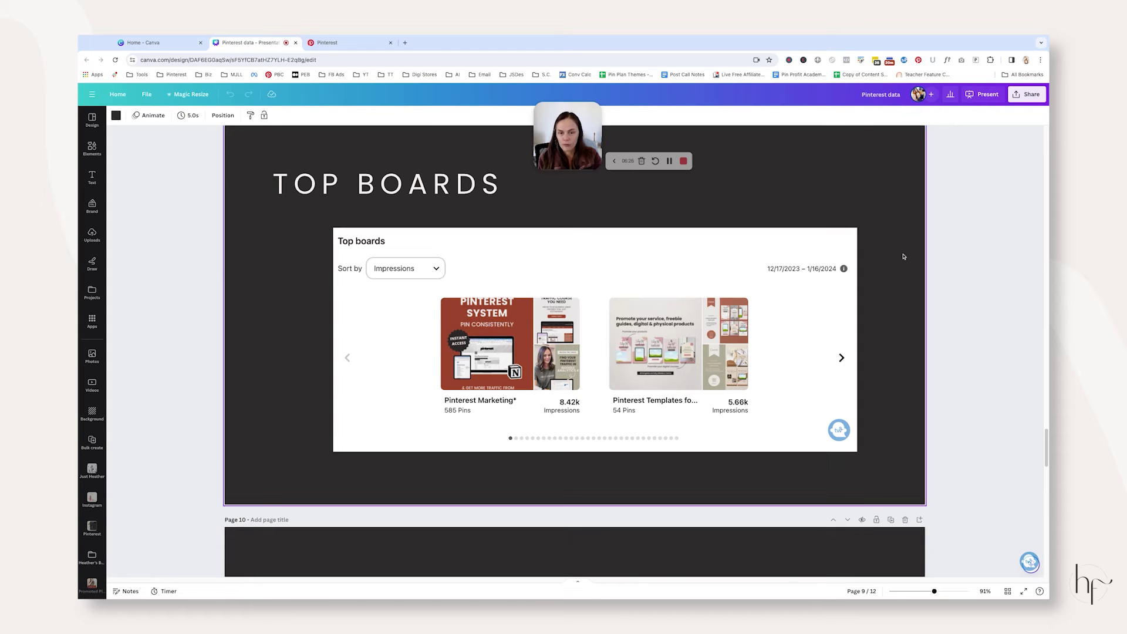
# Scroll to page 10, Top Product Groups, led by 1.34k outbound clicks.
pyautogui.scroll(-6, 894, 271)
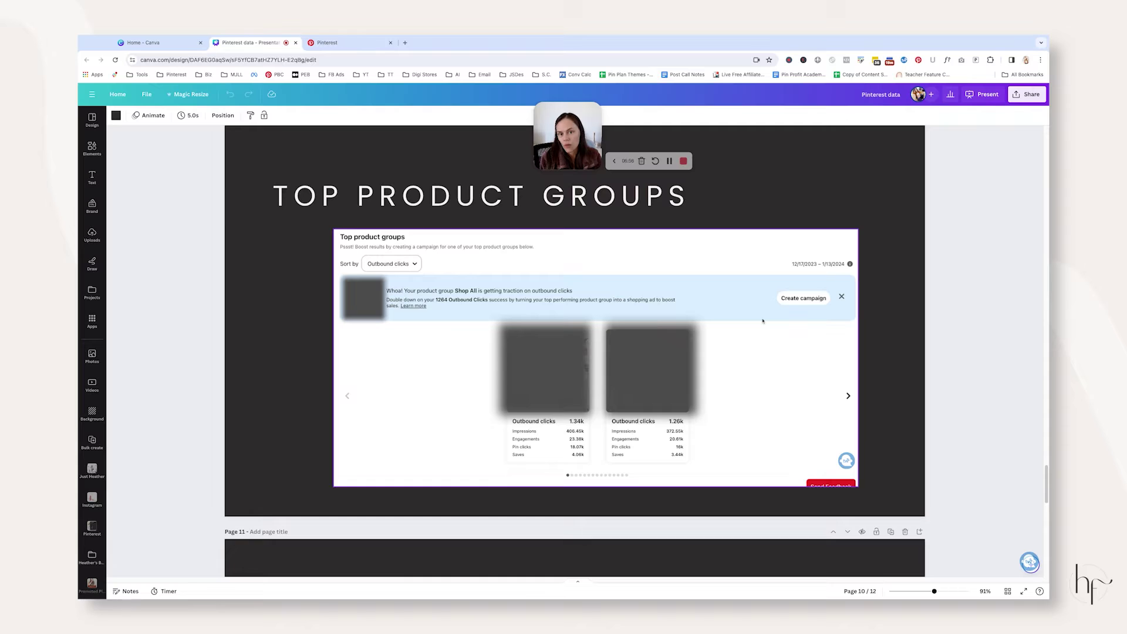
# Scroll through the Audience Insights title to page 12, then switch to the live Pinterest Business Hub.
pyautogui.scroll(-1, 763, 321)
pyautogui.scroll(-10, 762, 321)
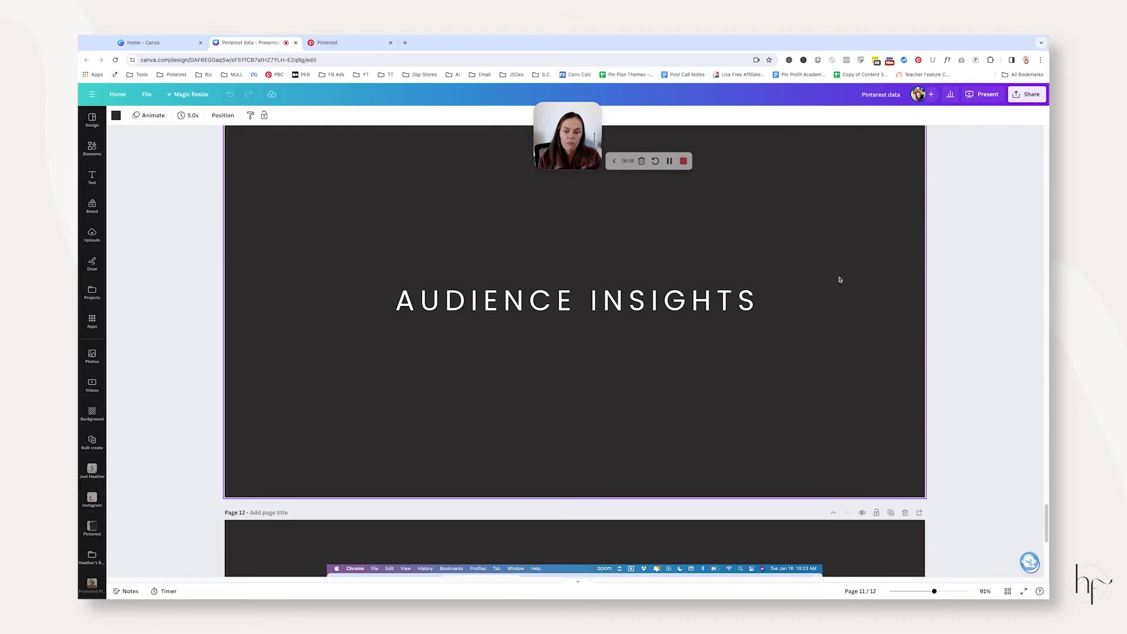
pyautogui.scroll(-10, 822, 273)
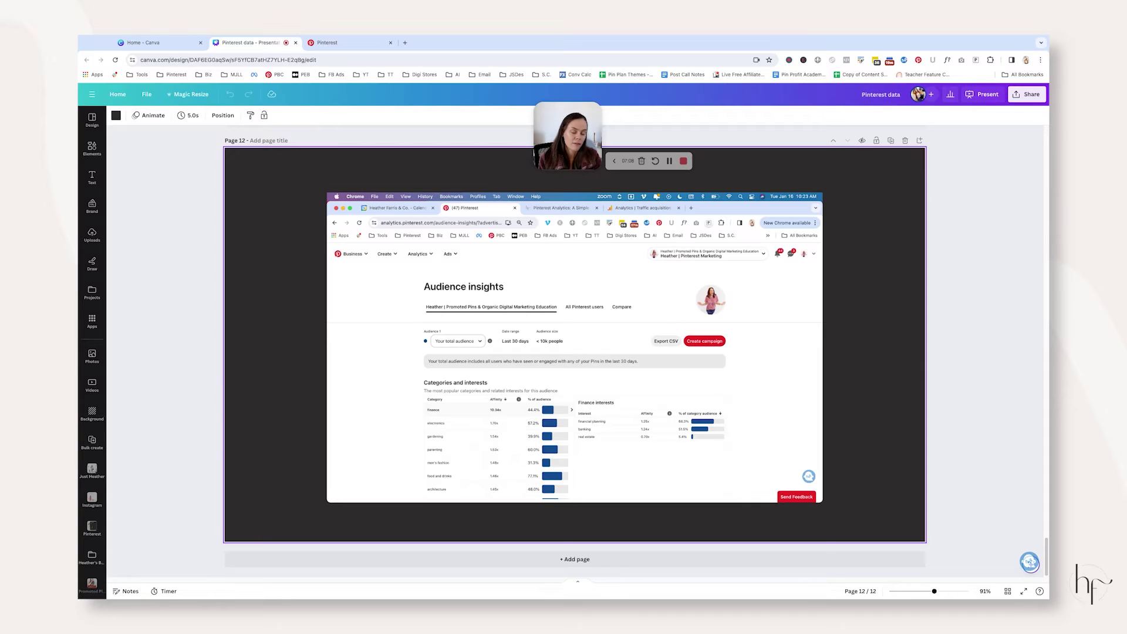
pyautogui.click(352, 43)
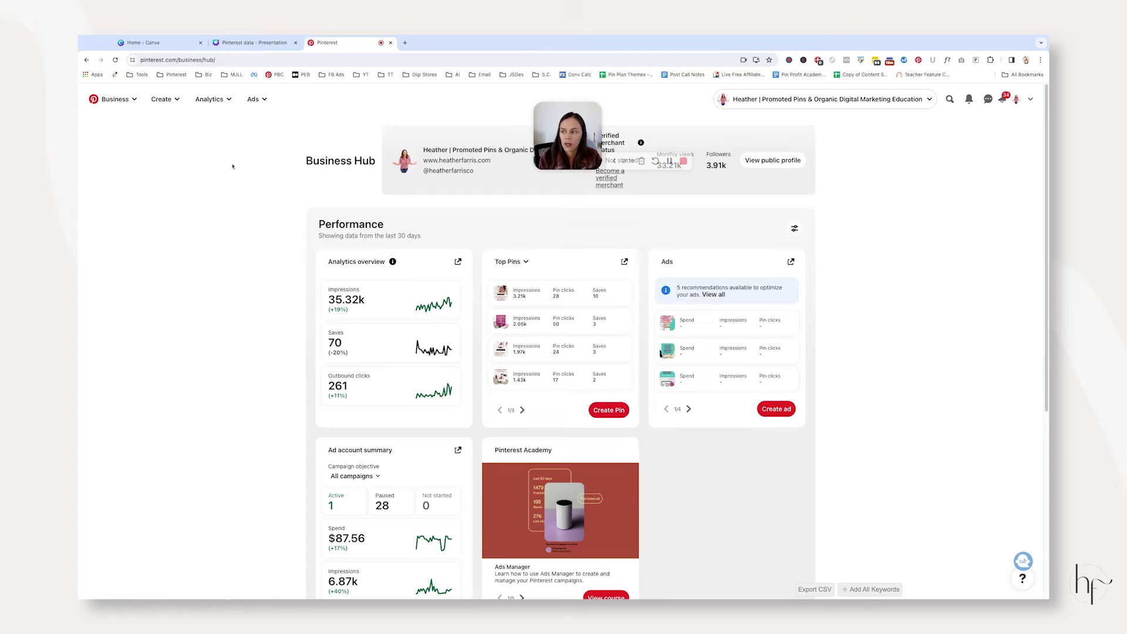
# Open the Analytics menu and launch the full Analytics Overview for the last 30 days.
pyautogui.click(210, 99)
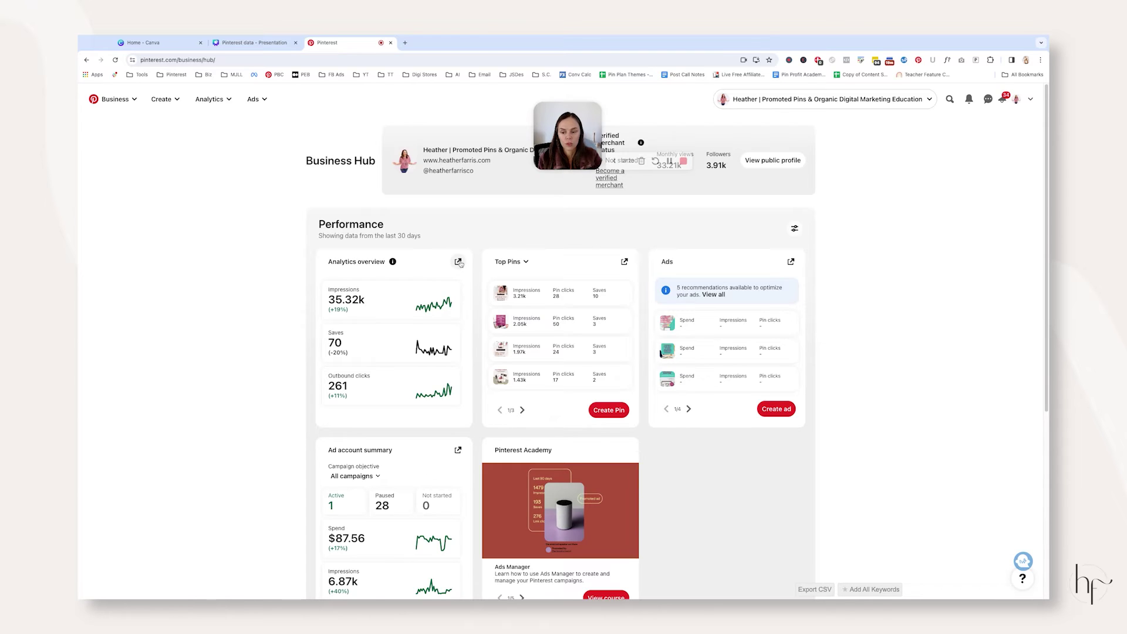
pyautogui.click(456, 262)
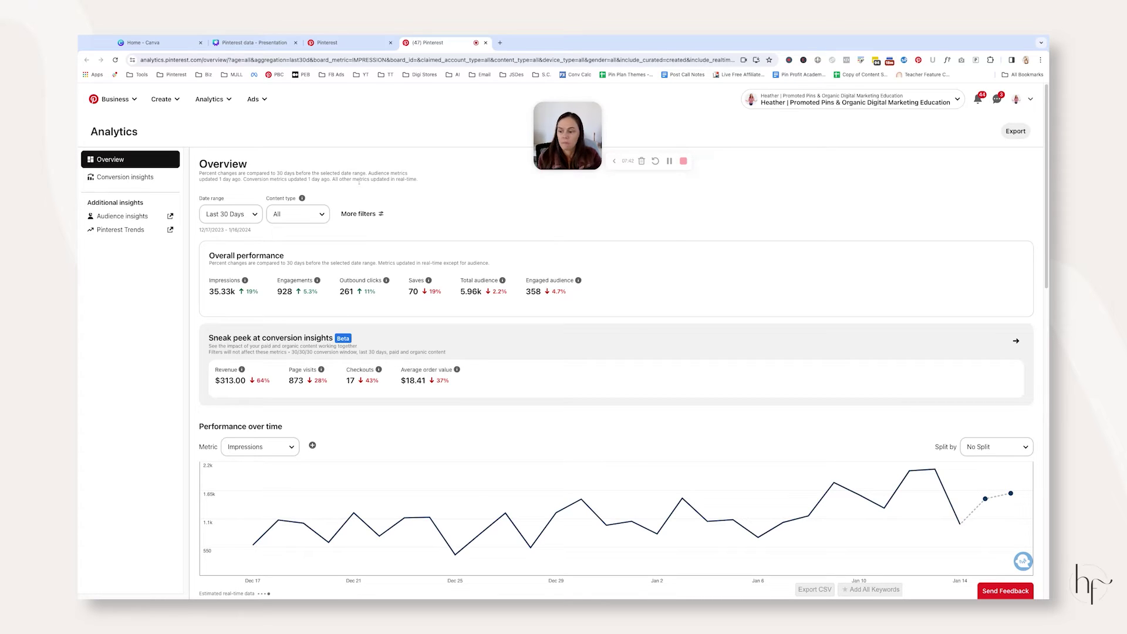
# Check the Metric, Date range and Content type dropdowns, then open the full Filters panel.
pyautogui.click(268, 452)
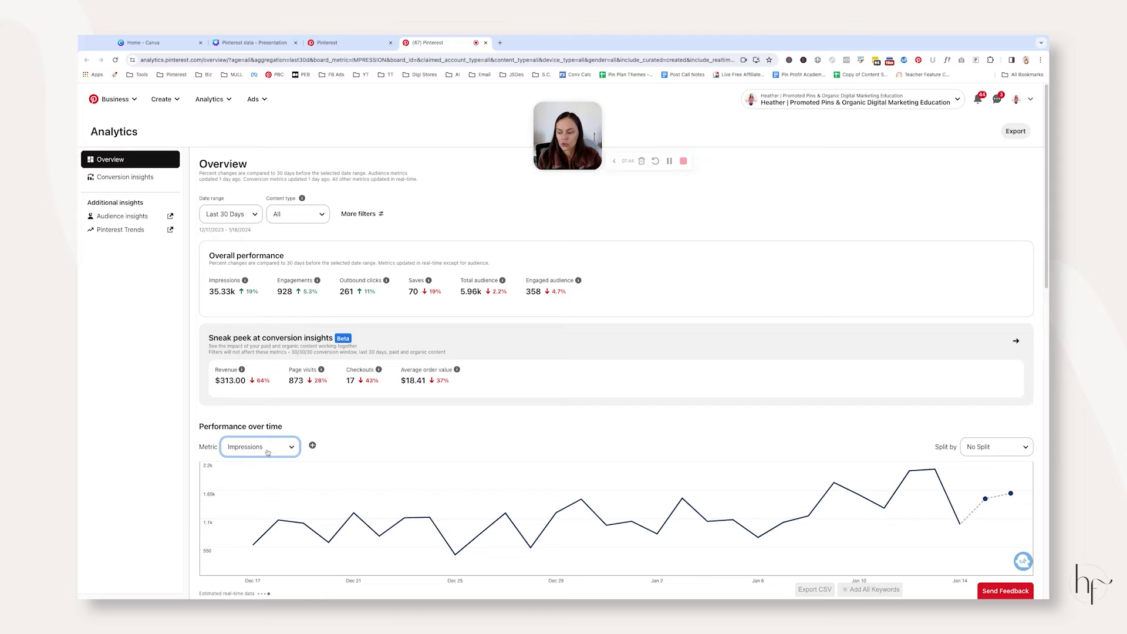
pyautogui.click(255, 215)
pyautogui.click(305, 217)
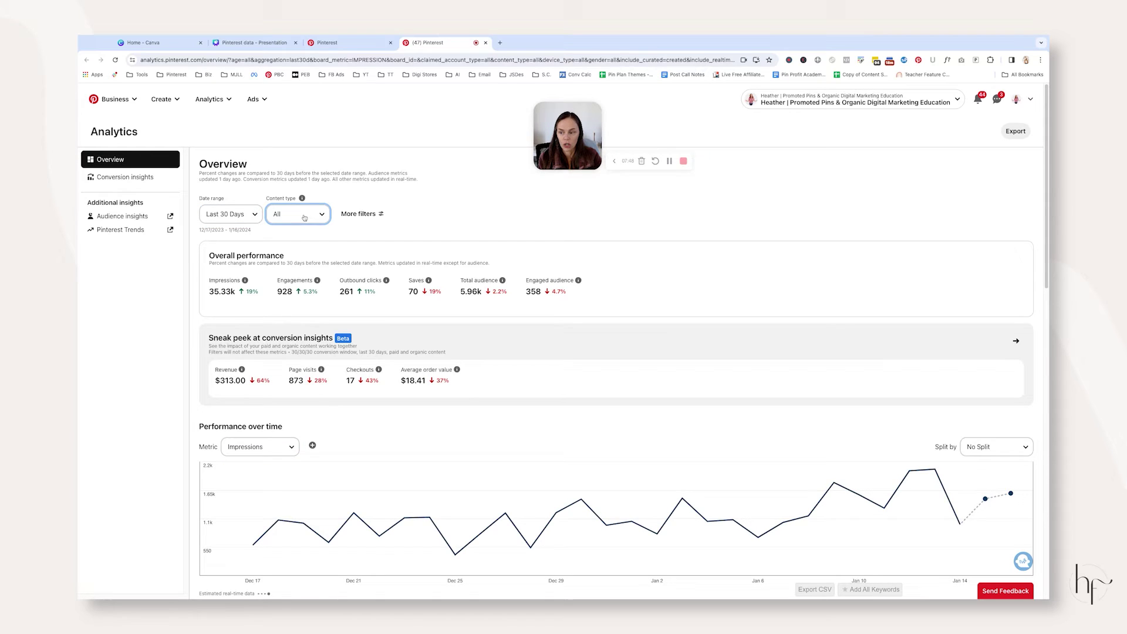
pyautogui.click(362, 213)
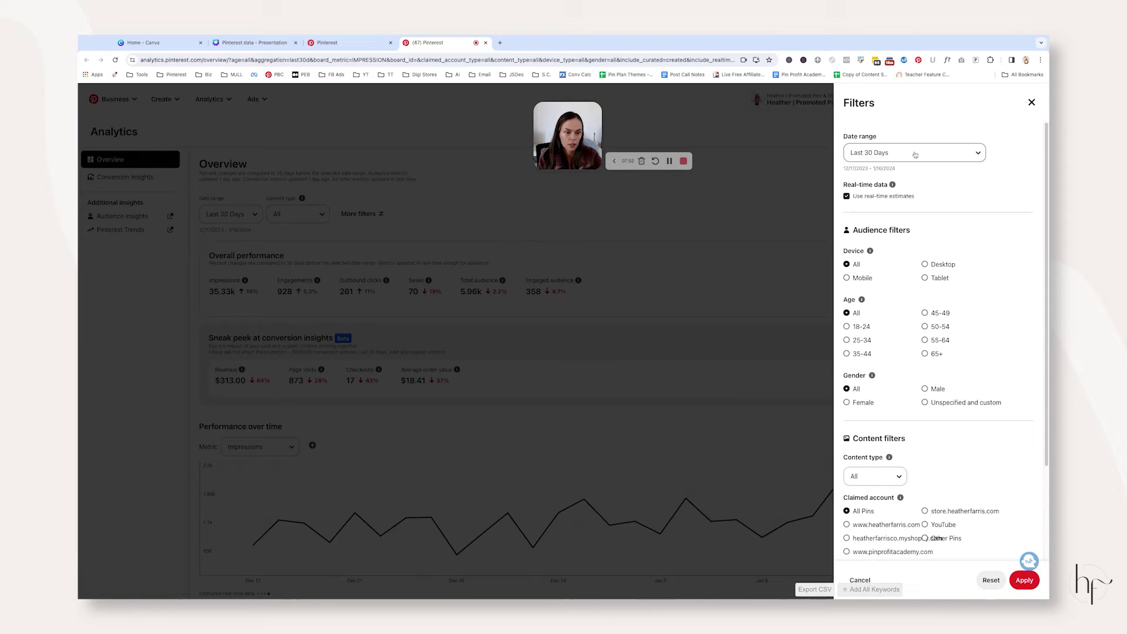
# Scroll through the Filters panel to review the content filters without changing any.
pyautogui.scroll(-2, 902, 192)
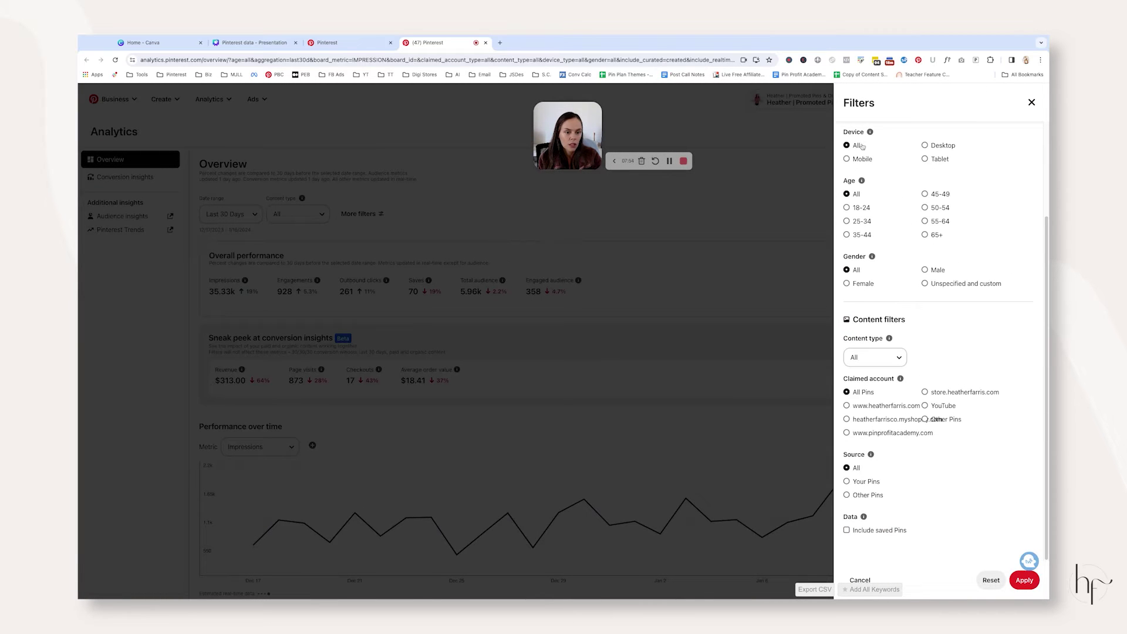
pyautogui.doubleClick(865, 320)
pyautogui.click(897, 359)
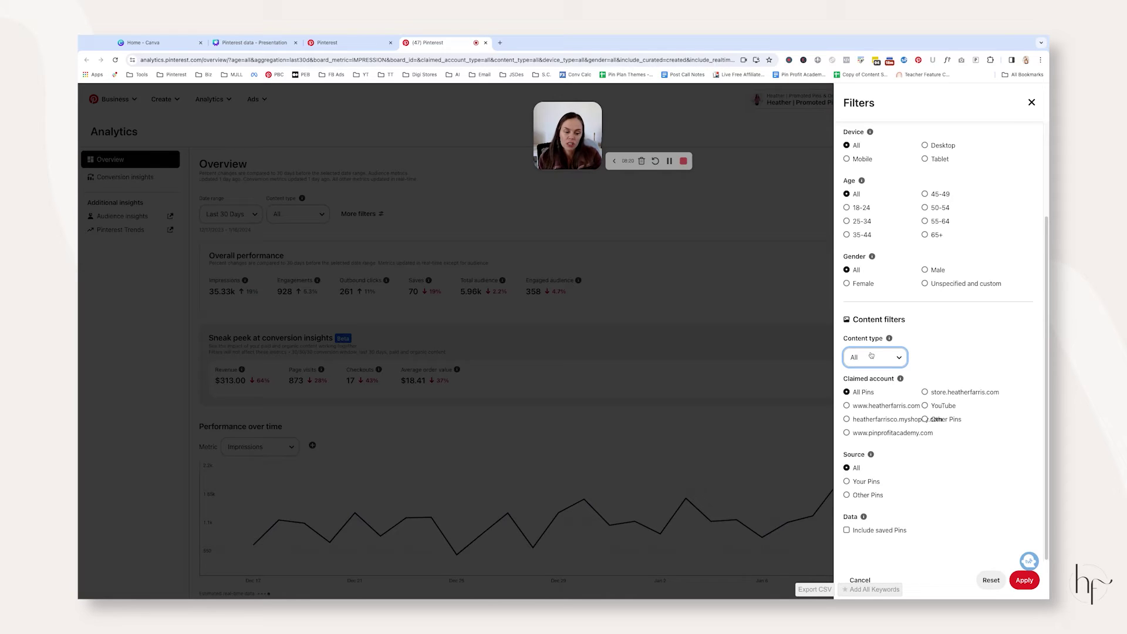
pyautogui.scroll(2, 957, 426)
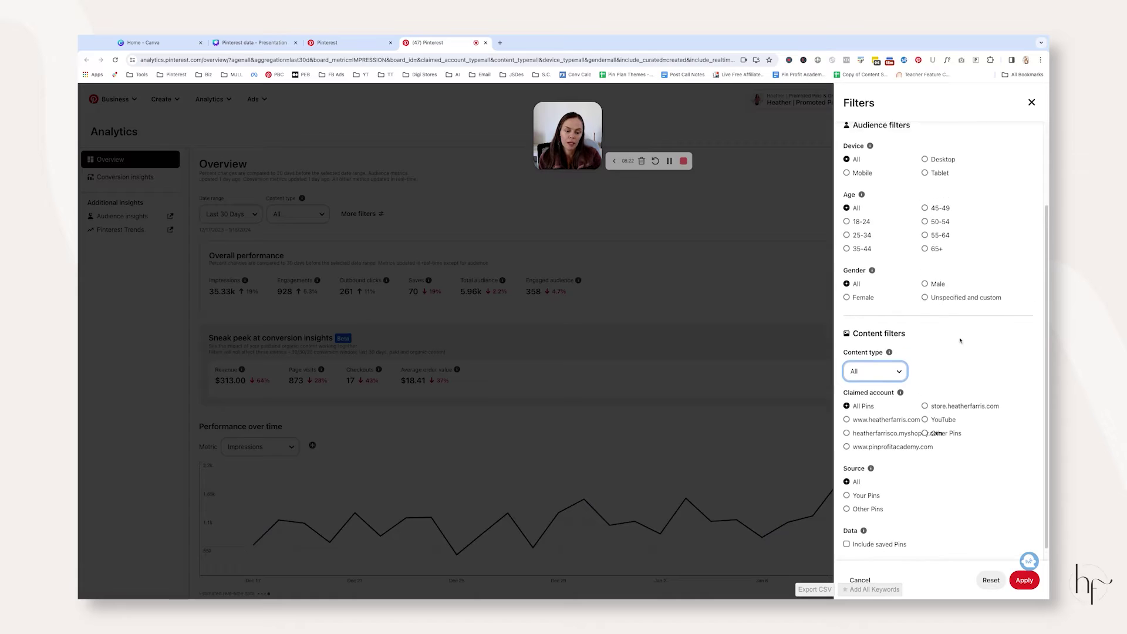
pyautogui.scroll(-2, 957, 427)
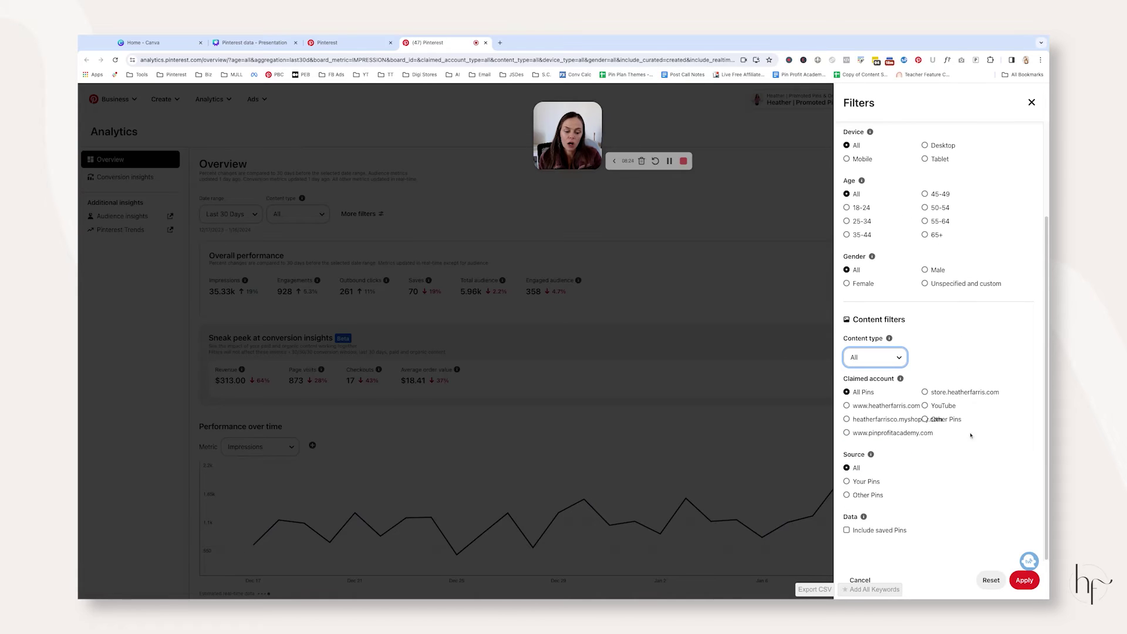
pyautogui.scroll(3, 971, 435)
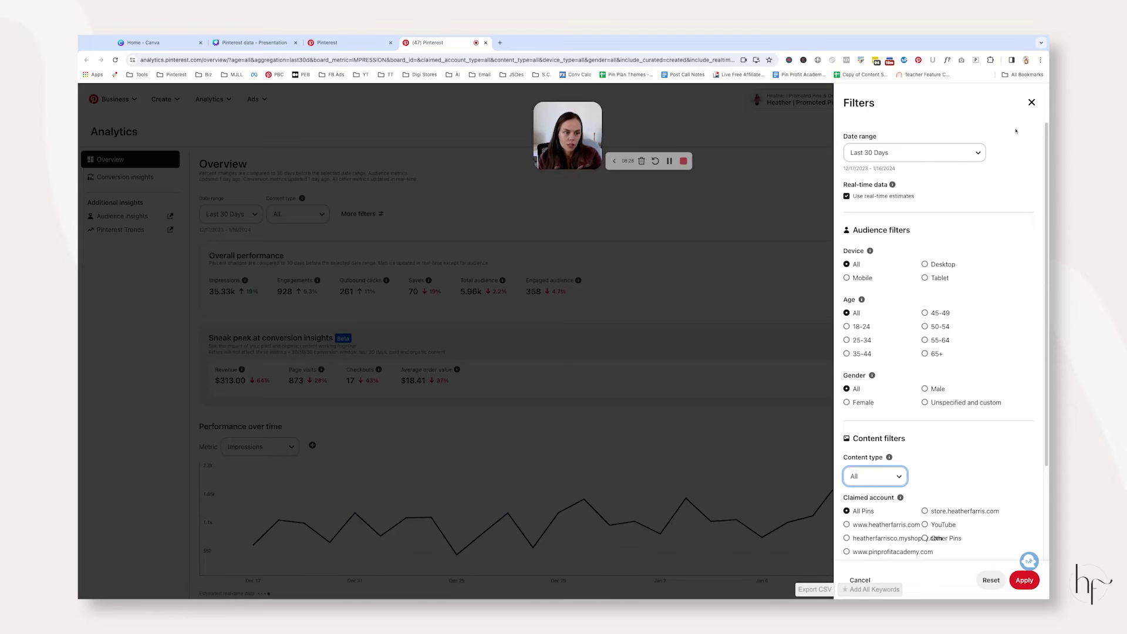
pyautogui.scroll(-2, 966, 299)
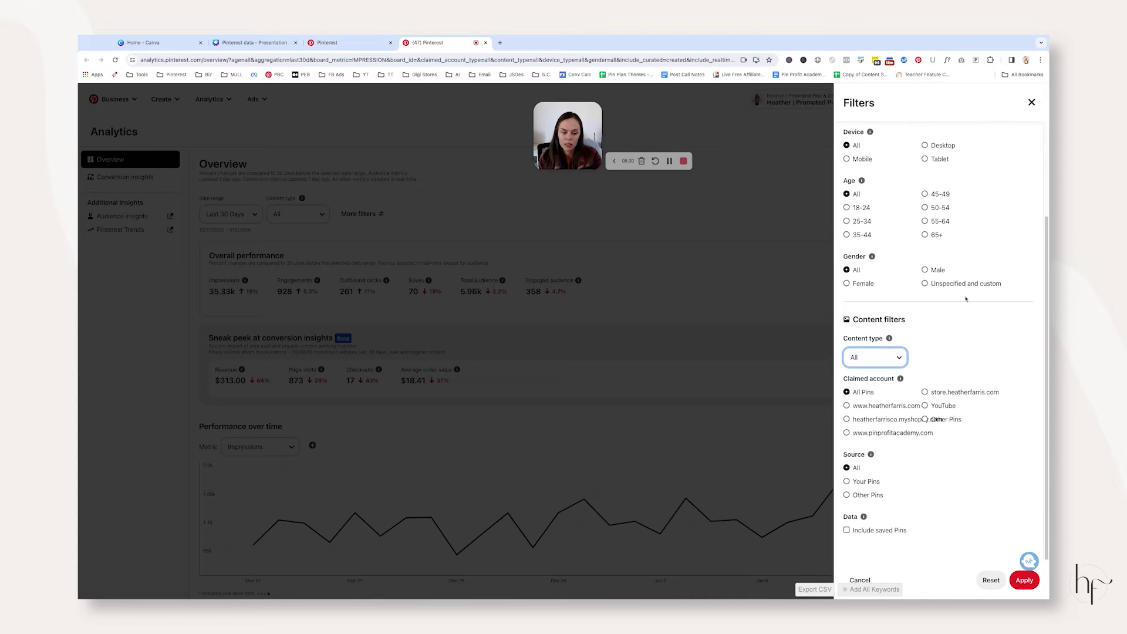
pyautogui.click(932, 359)
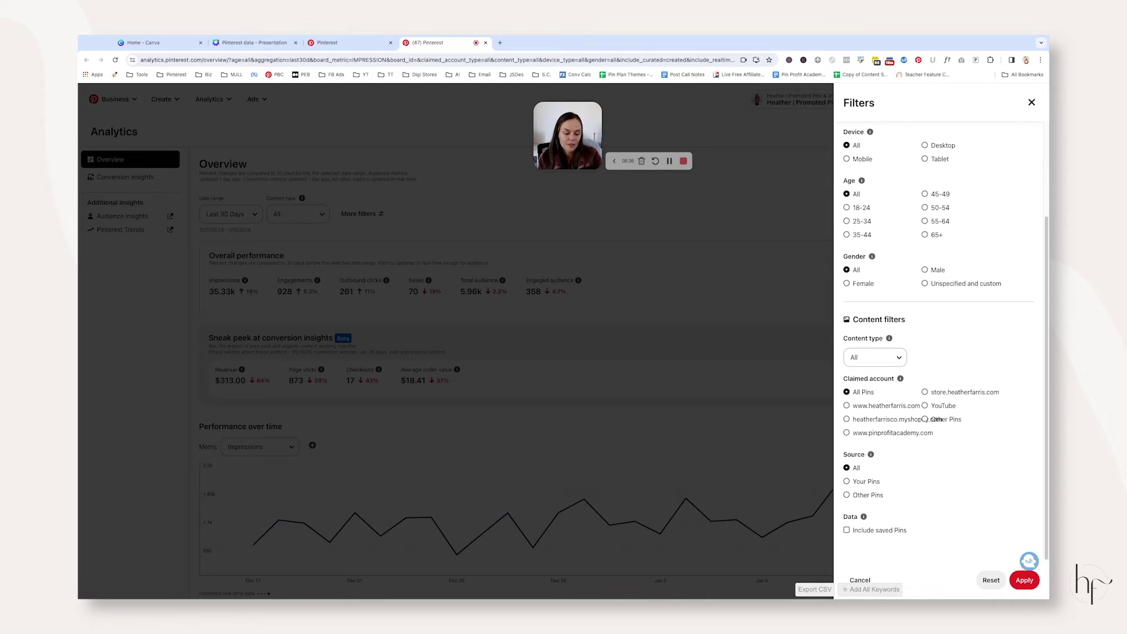
# Close the Filters panel, briefly reopen and dismiss it, keeping the overview at last 30 days.
pyautogui.scroll(3, 984, 156)
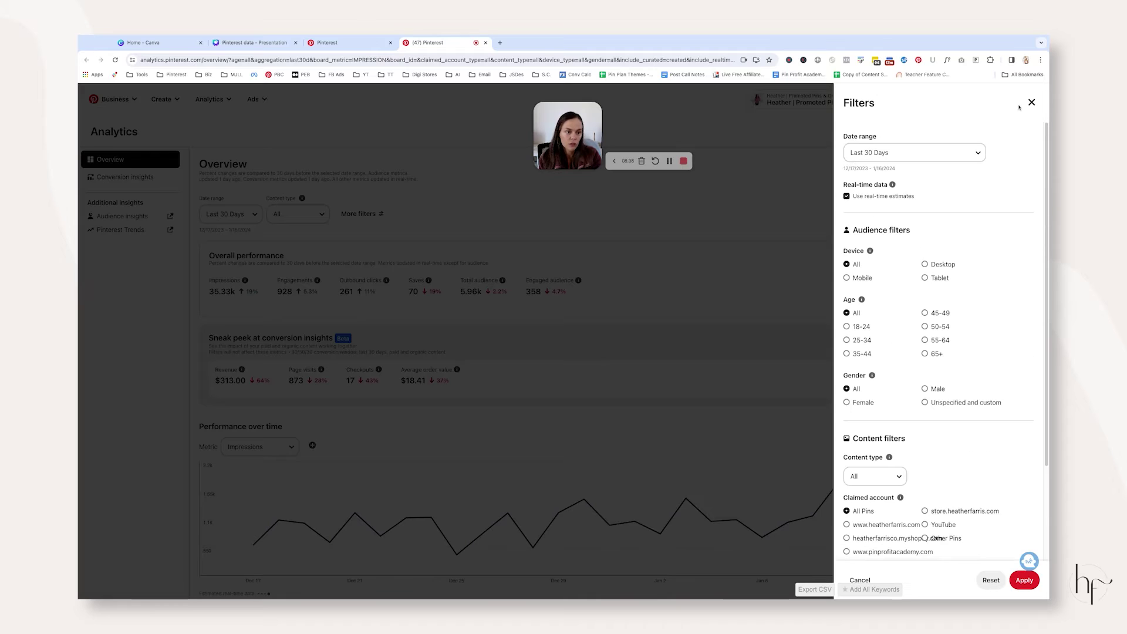
pyautogui.click(1031, 102)
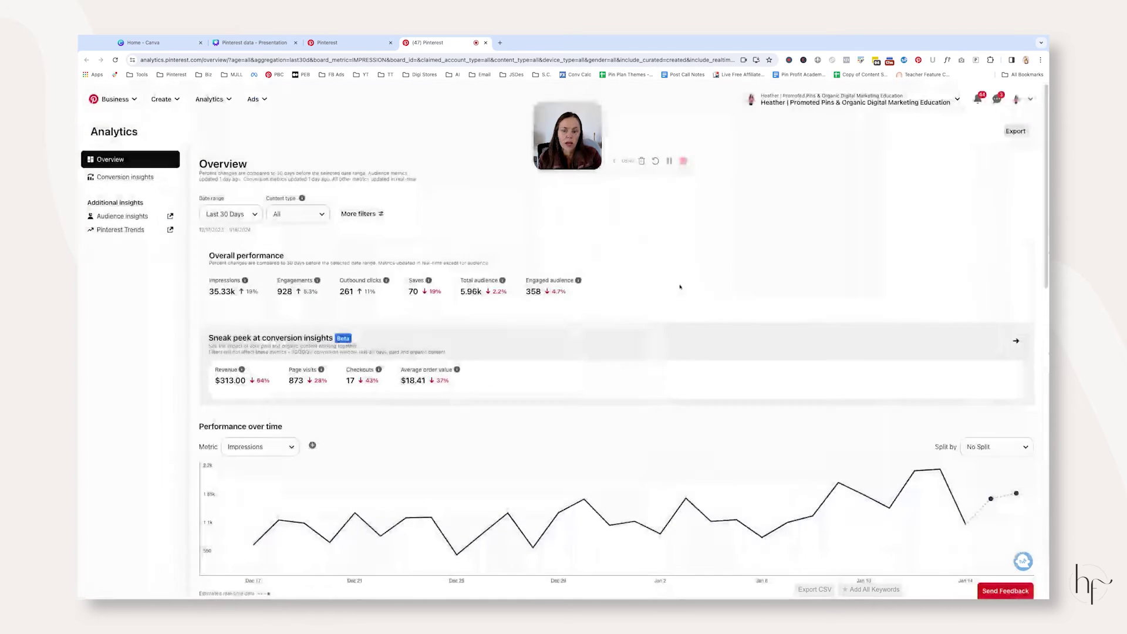
pyautogui.click(375, 216)
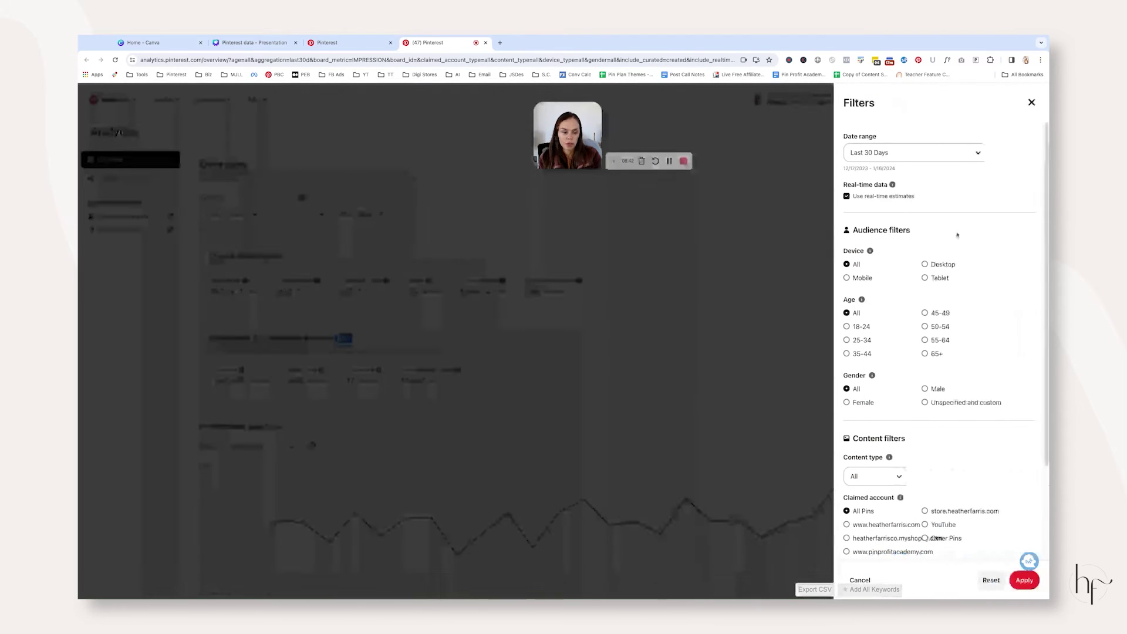
pyautogui.click(289, 399)
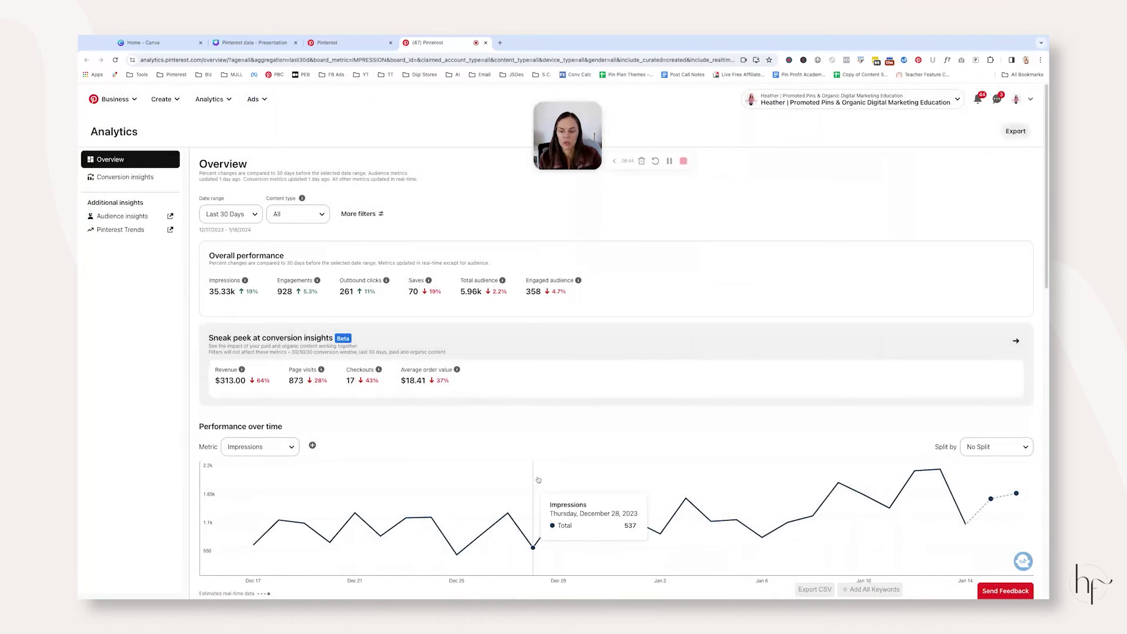
pyautogui.click(235, 215)
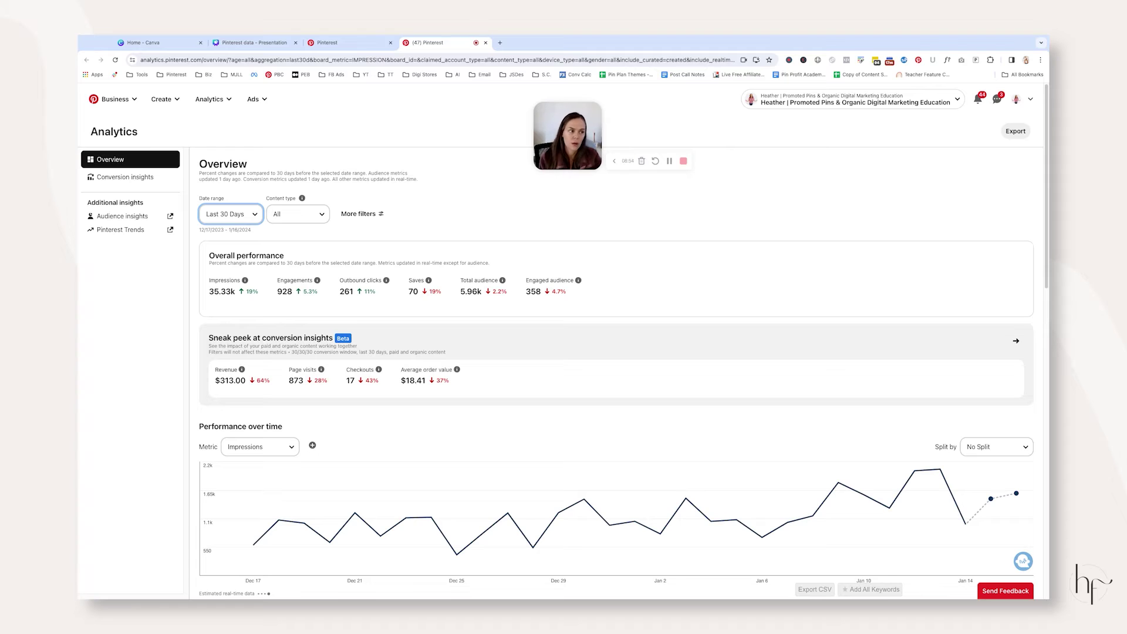
# Set a custom overview date range from 12/01/2023 to 12/31/2023.
pyautogui.click(260, 250)
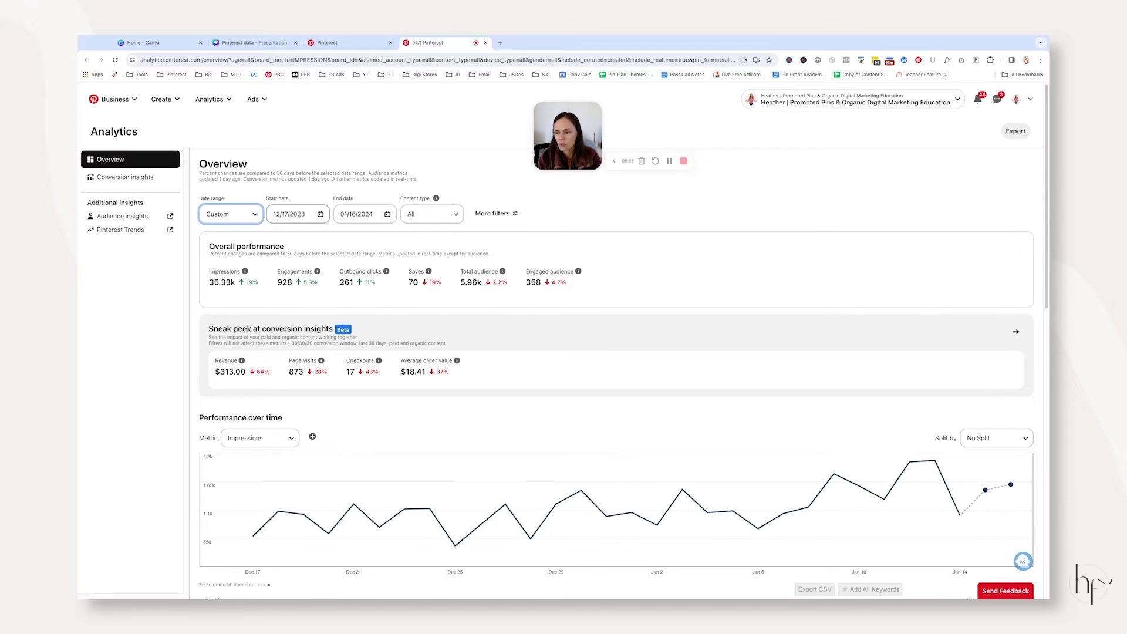
pyautogui.press('Tab')
pyautogui.press('Tab')
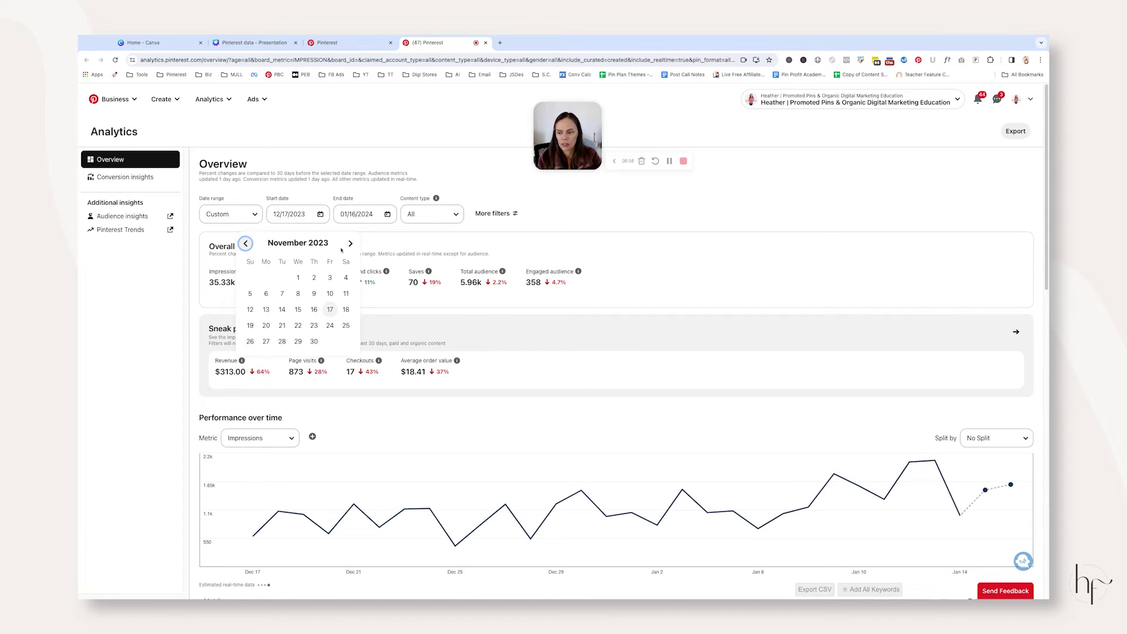
pyautogui.click(330, 279)
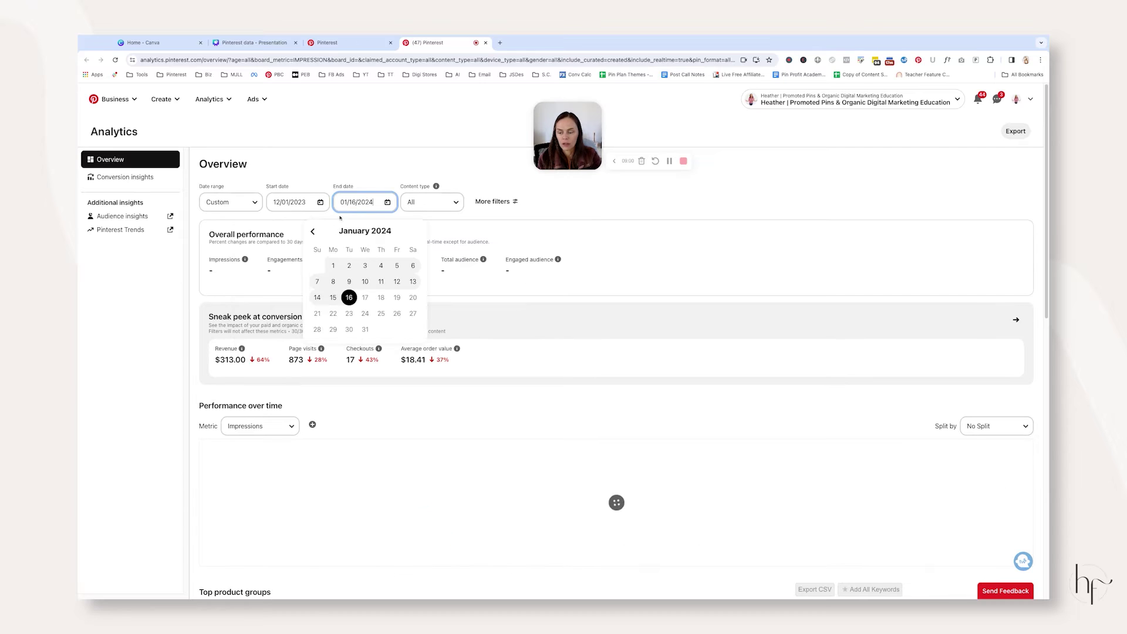
pyautogui.press('pageup')
pyautogui.click(318, 345)
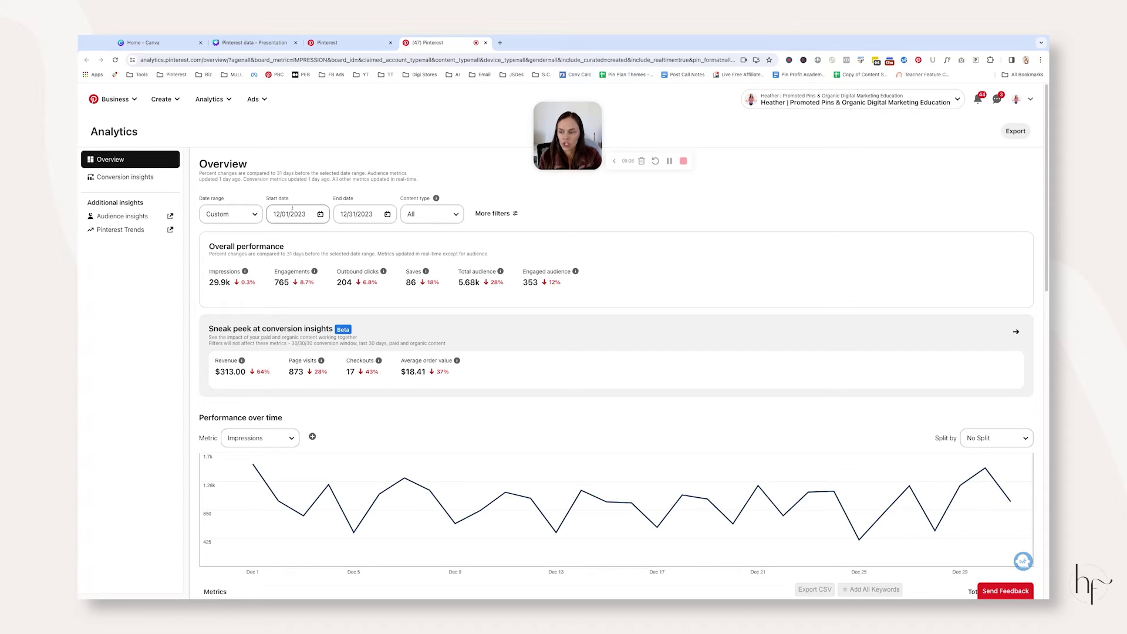
pyautogui.moveTo(433, 206)
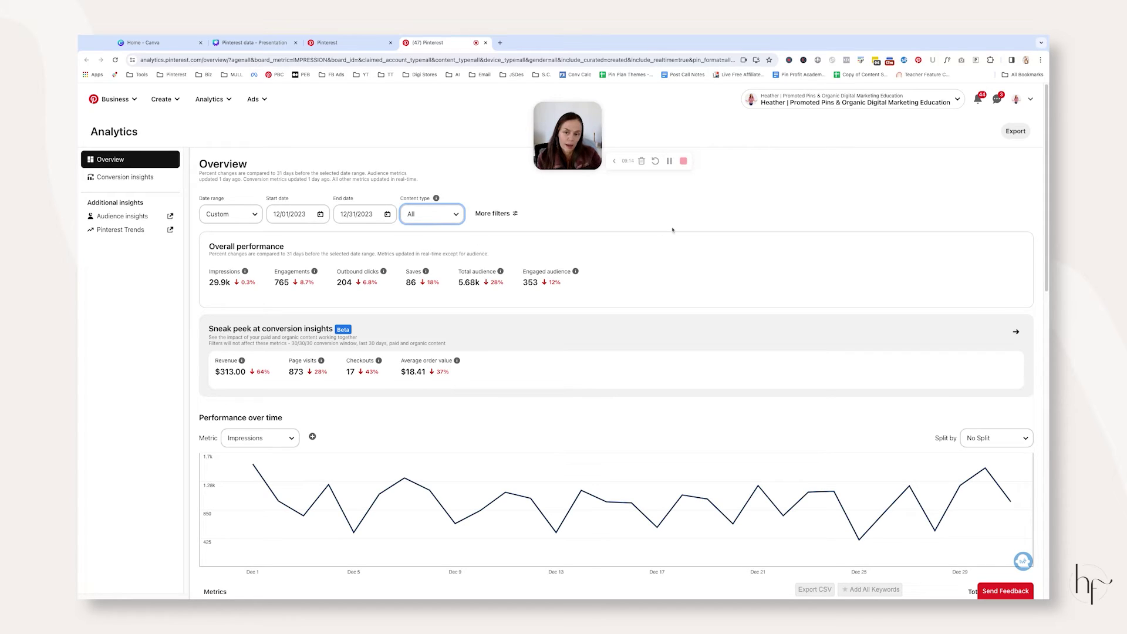
pyautogui.scroll(-1, 514, 302)
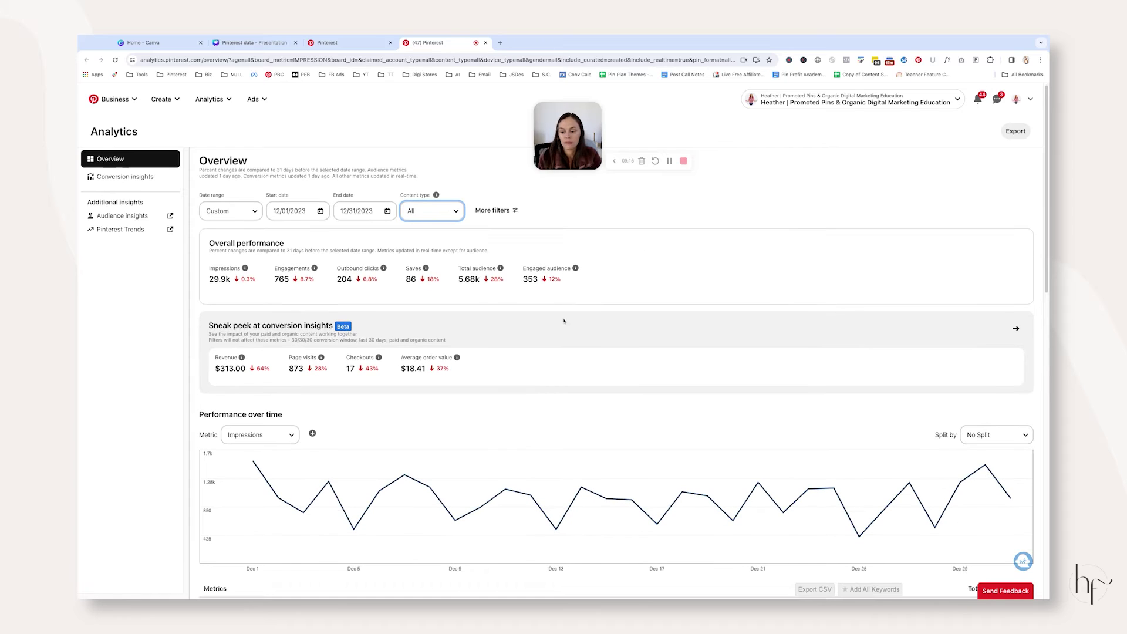
pyautogui.click(440, 215)
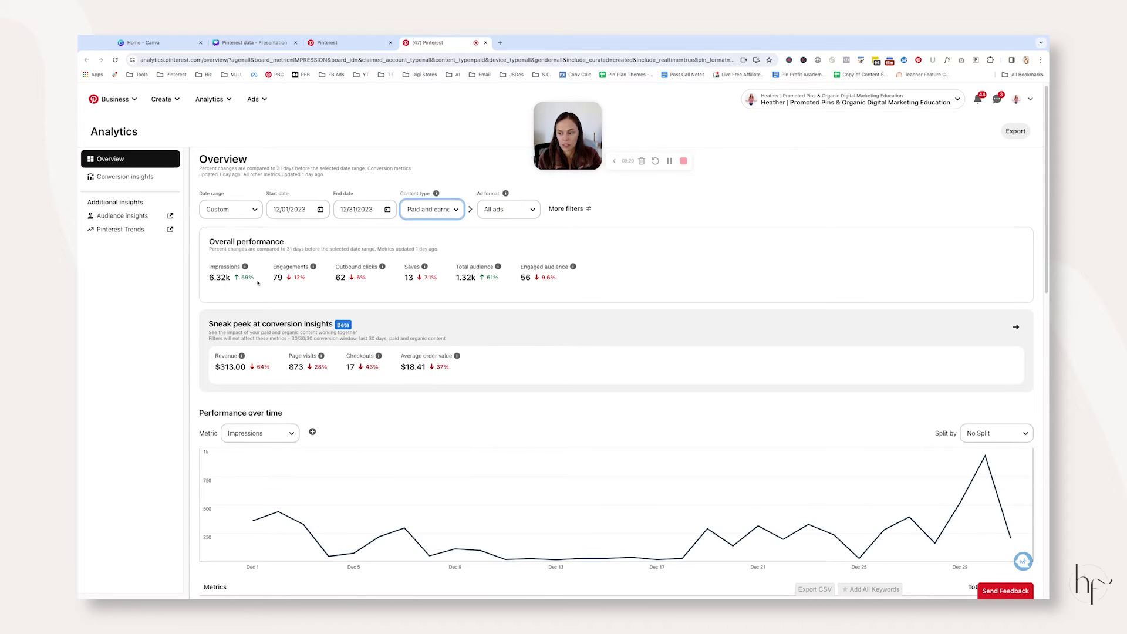
pyautogui.click(463, 212)
pyautogui.click(435, 232)
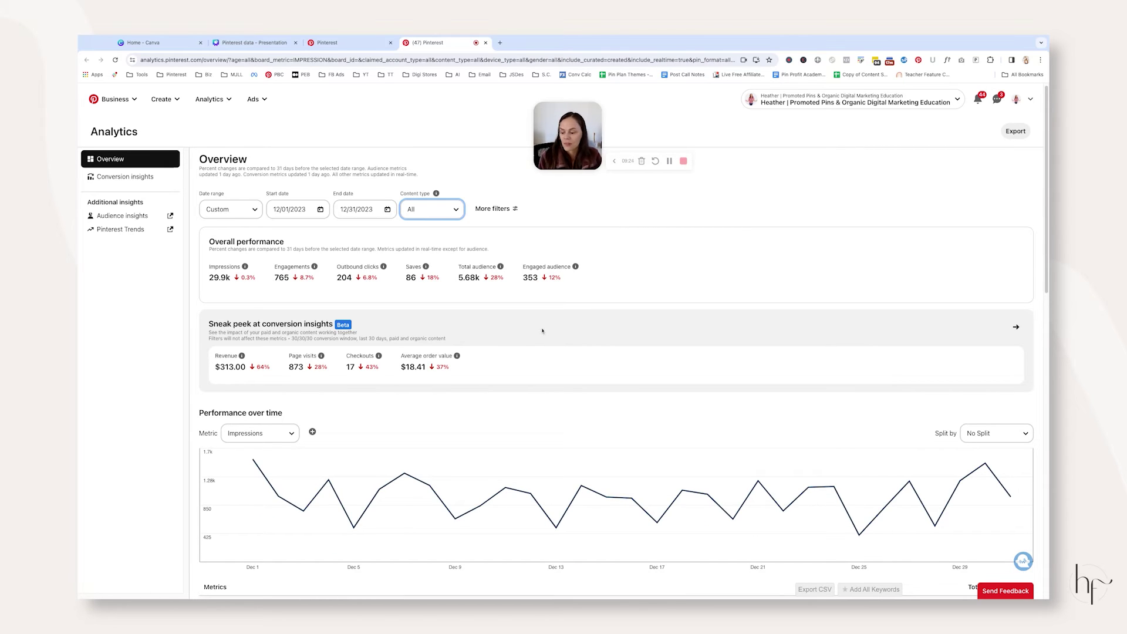
pyautogui.scroll(-2, 563, 326)
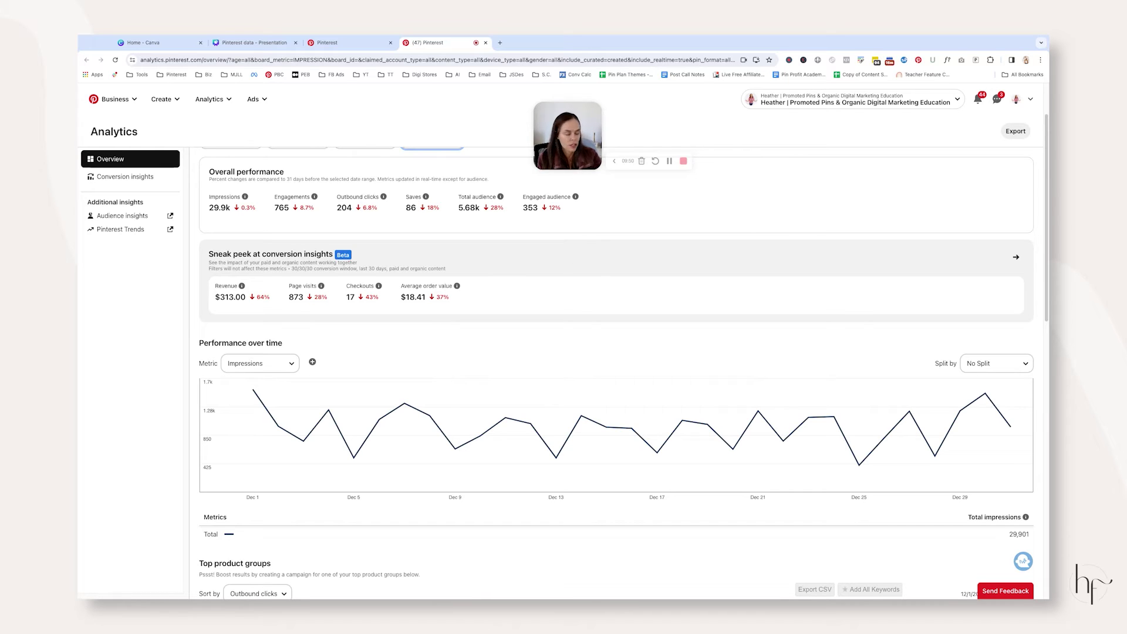
# Scroll past the chart's Impressions metric to the empty Top product groups section and Top Pins table.
pyautogui.scroll(-1, 616, 359)
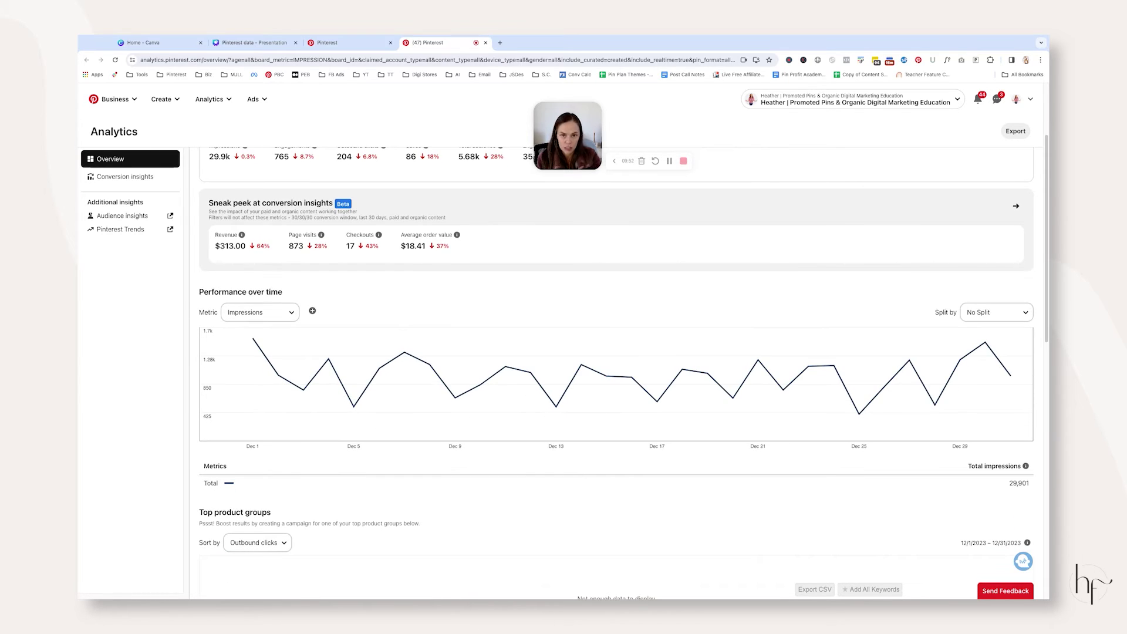
pyautogui.scroll(-1, 282, 282)
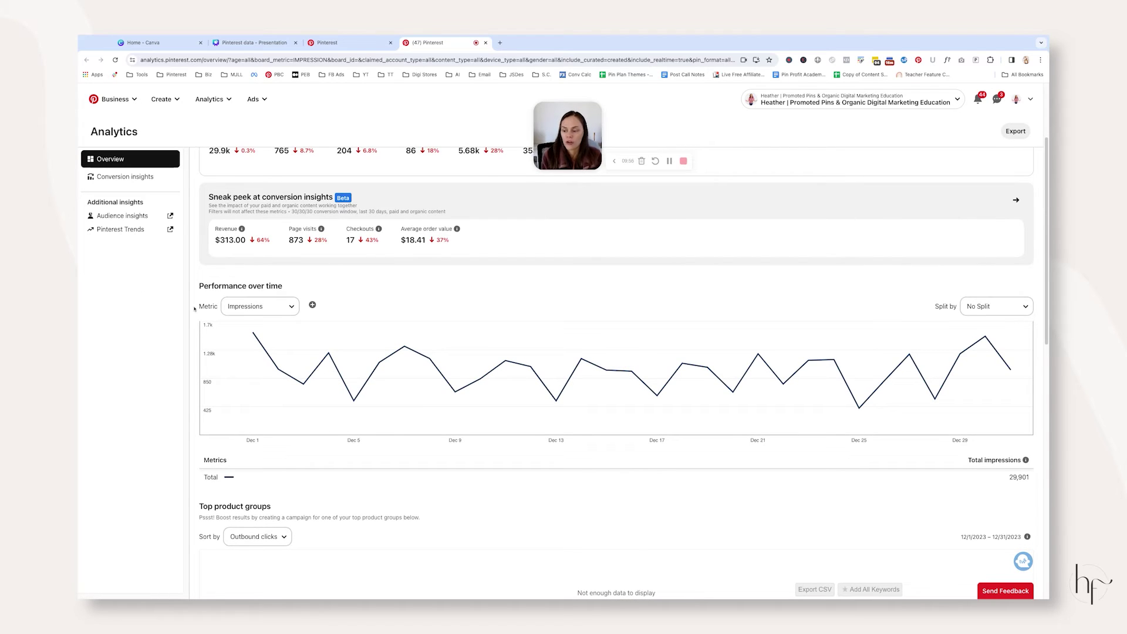
pyautogui.click(255, 312)
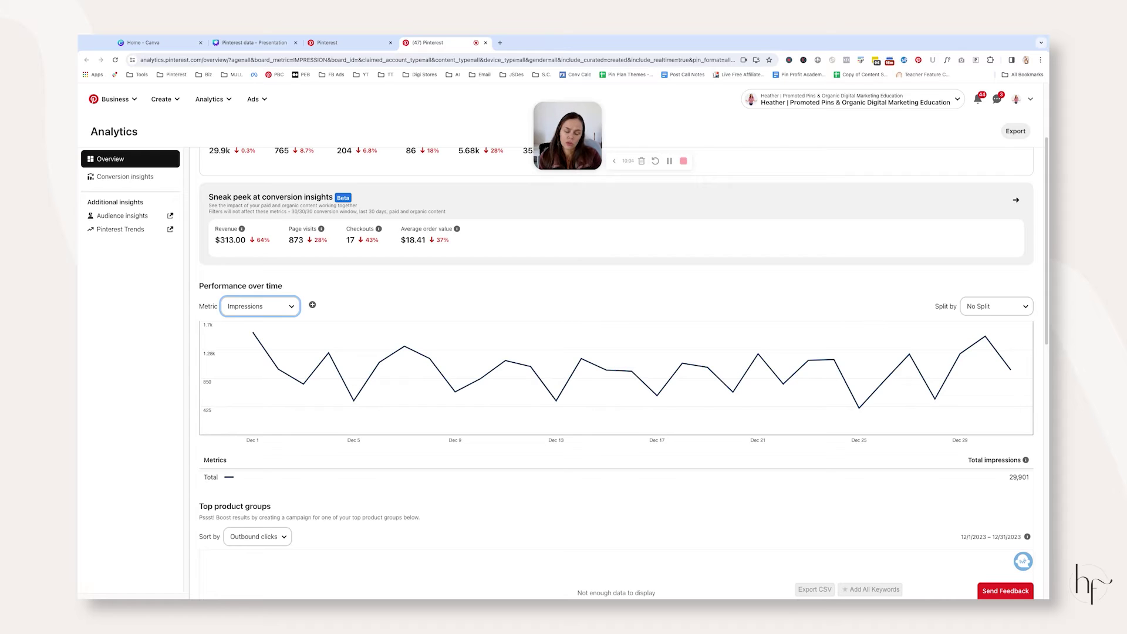
pyautogui.scroll(-5, 606, 287)
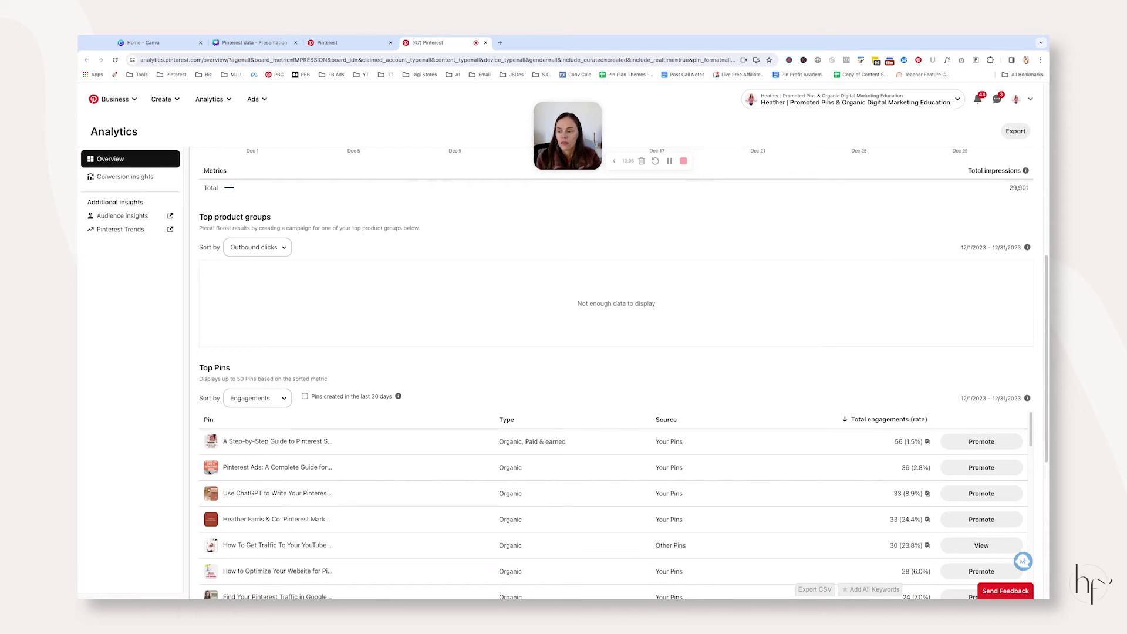
pyautogui.tripleClick(205, 218)
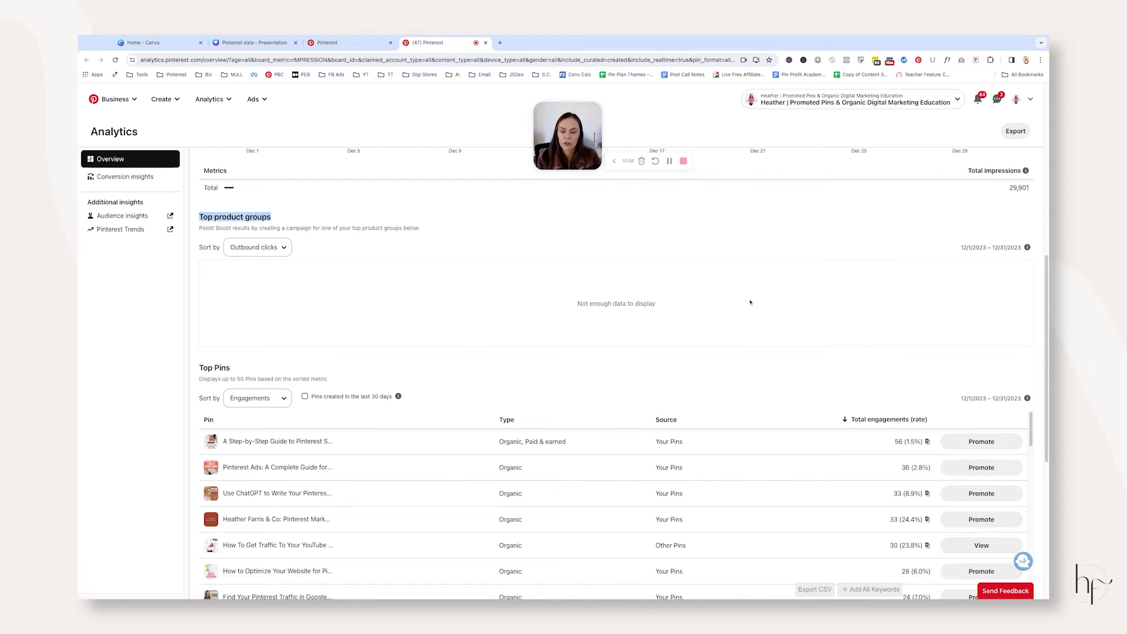
pyautogui.click(556, 299)
pyautogui.scroll(-2, 556, 299)
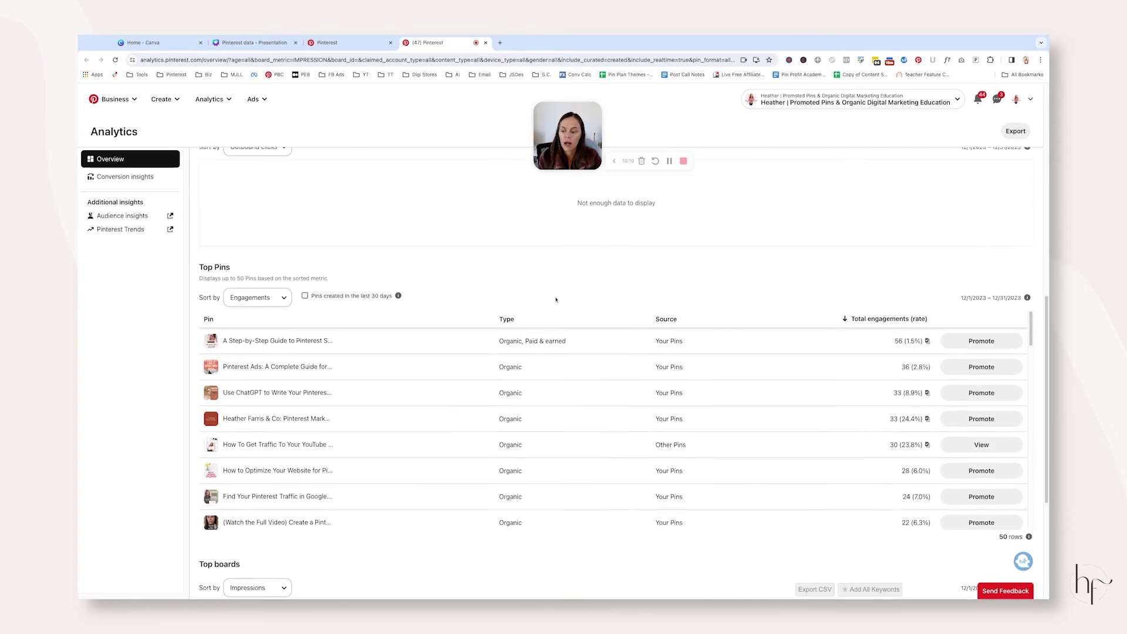
# Sort the Top Pins table by Impressions instead of Engagements.
pyautogui.tripleClick(200, 266)
pyautogui.scroll(-2, 549, 295)
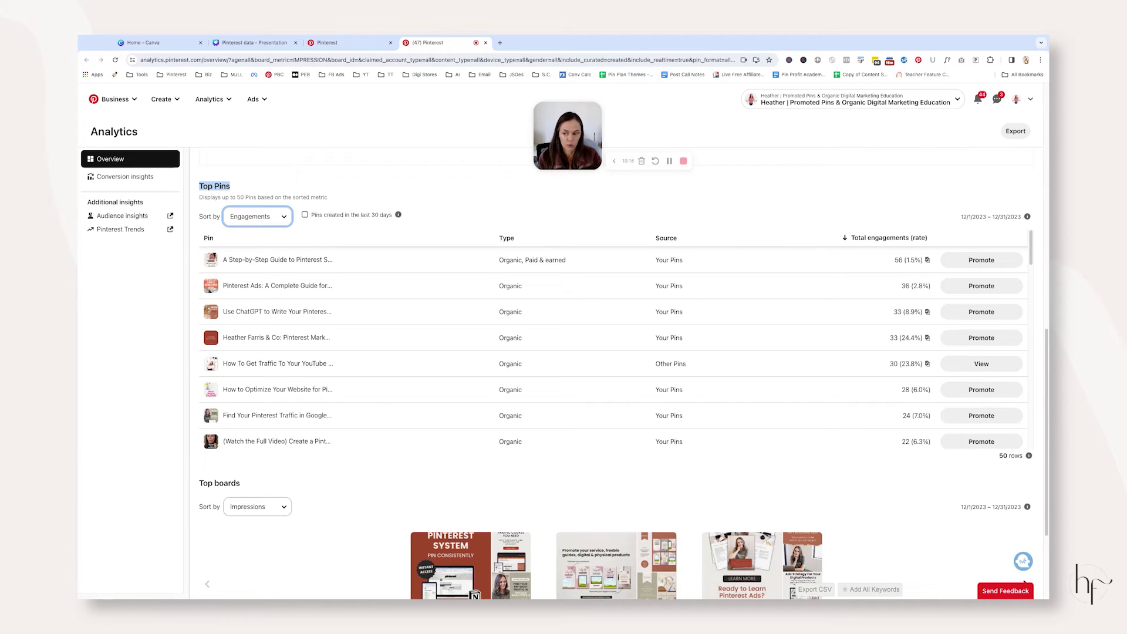
pyautogui.click(267, 218)
pyautogui.click(259, 202)
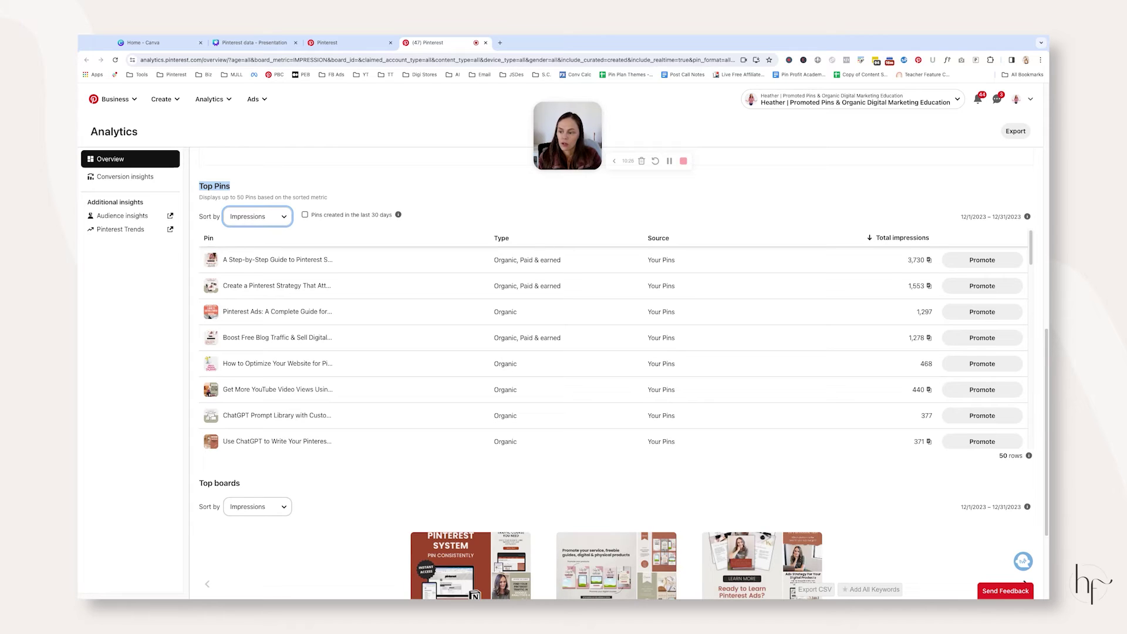
# Re-sort Top Pins by Saves, then switch the sort back to Impressions.
pyautogui.moveTo(210, 264)
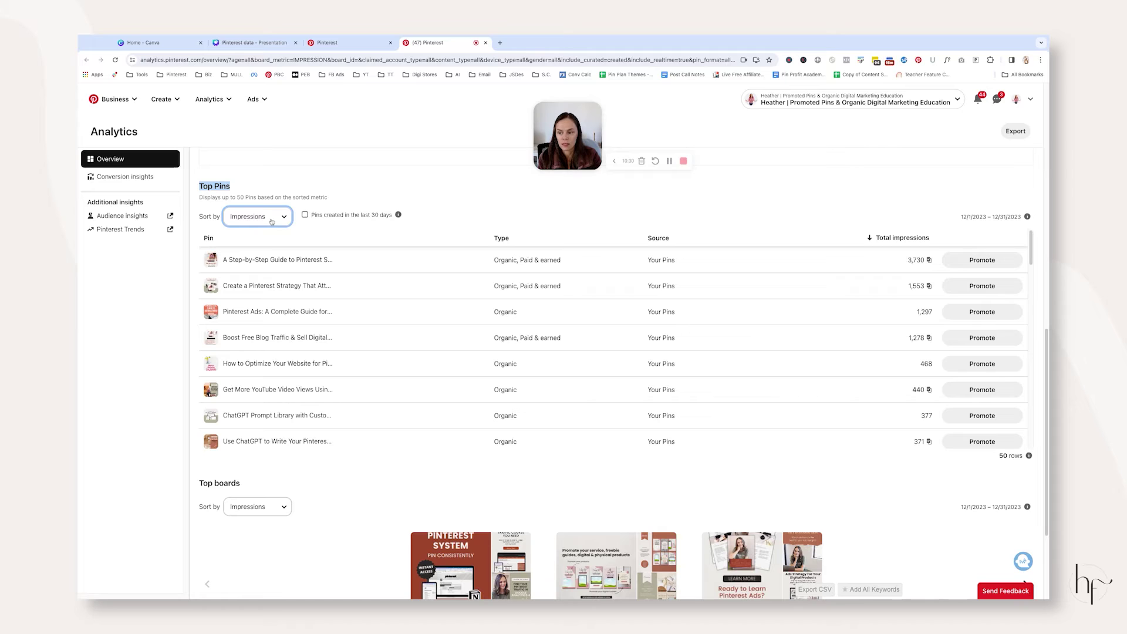
pyautogui.click(225, 246)
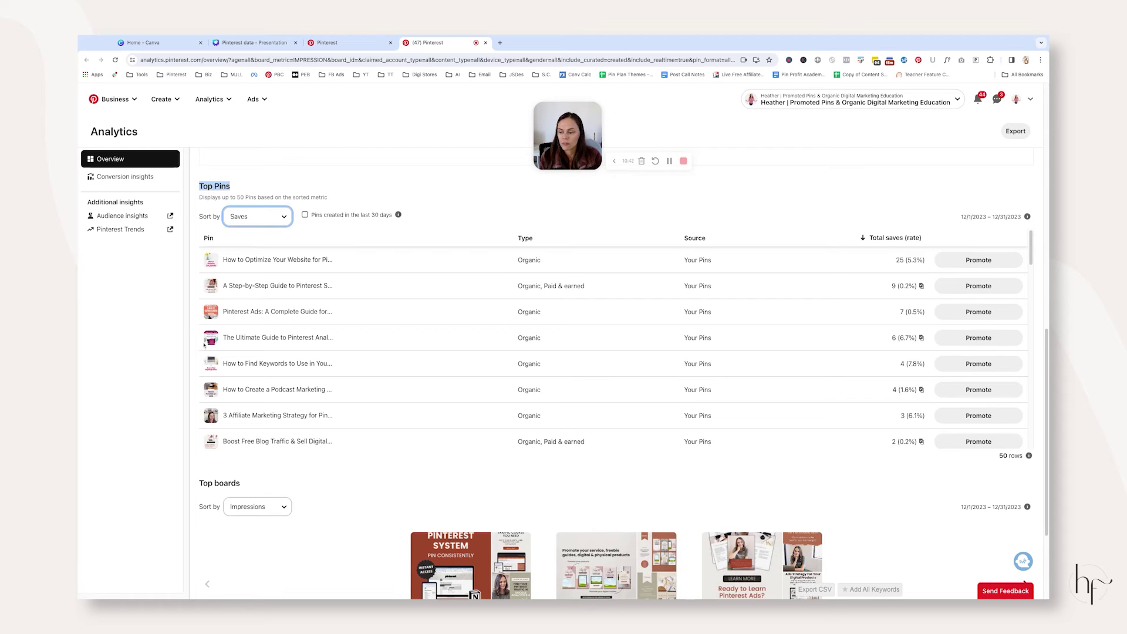
pyautogui.moveTo(211, 341)
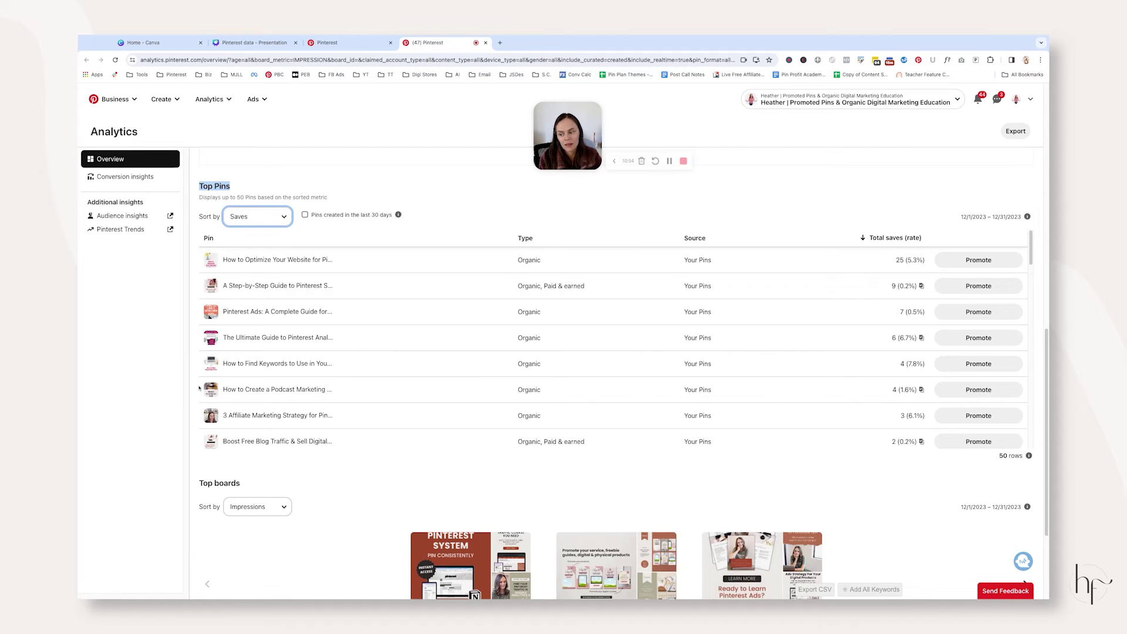
pyautogui.moveTo(211, 312)
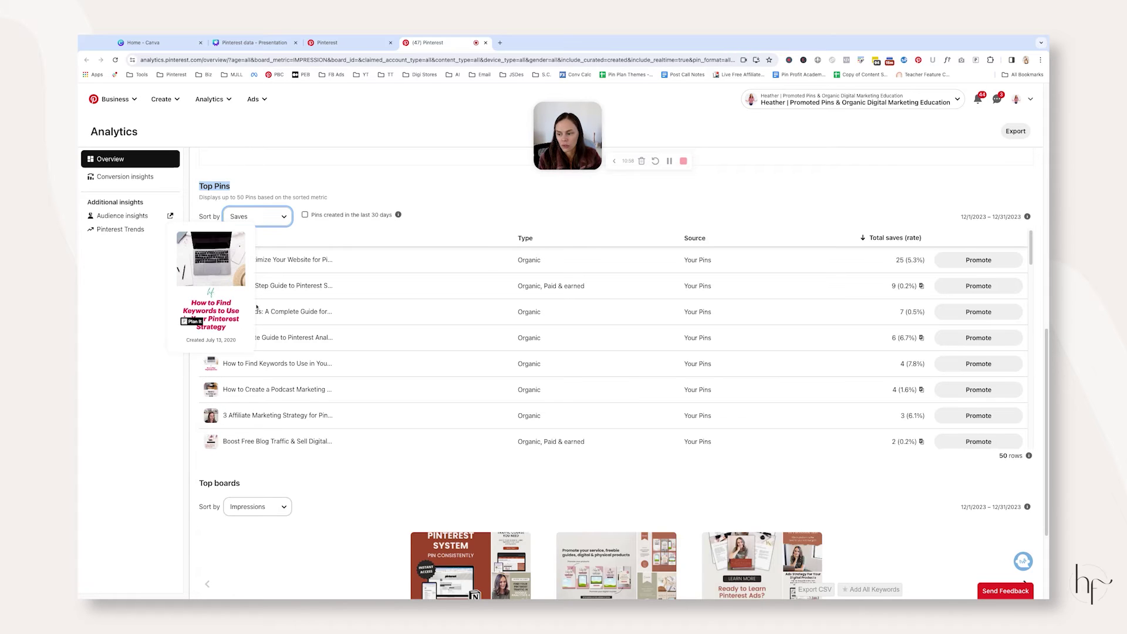
pyautogui.click(253, 218)
pyautogui.scroll(-3, 368, 378)
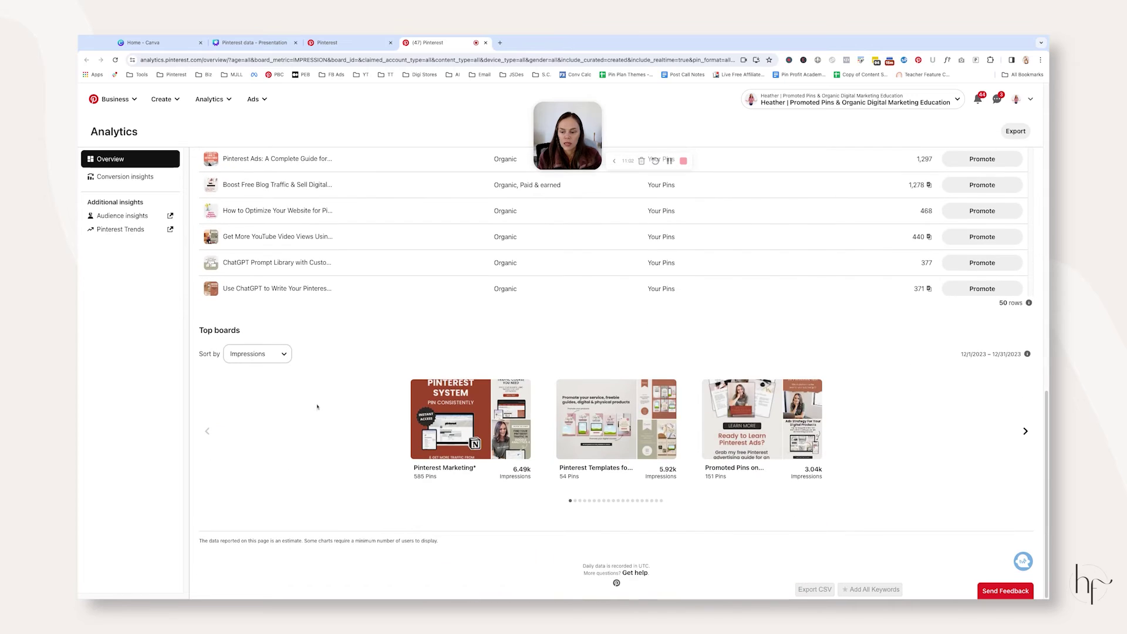
pyautogui.moveTo(200, 332); pyautogui.dragTo(266, 338)
pyautogui.click(379, 352)
pyautogui.moveTo(478, 427)
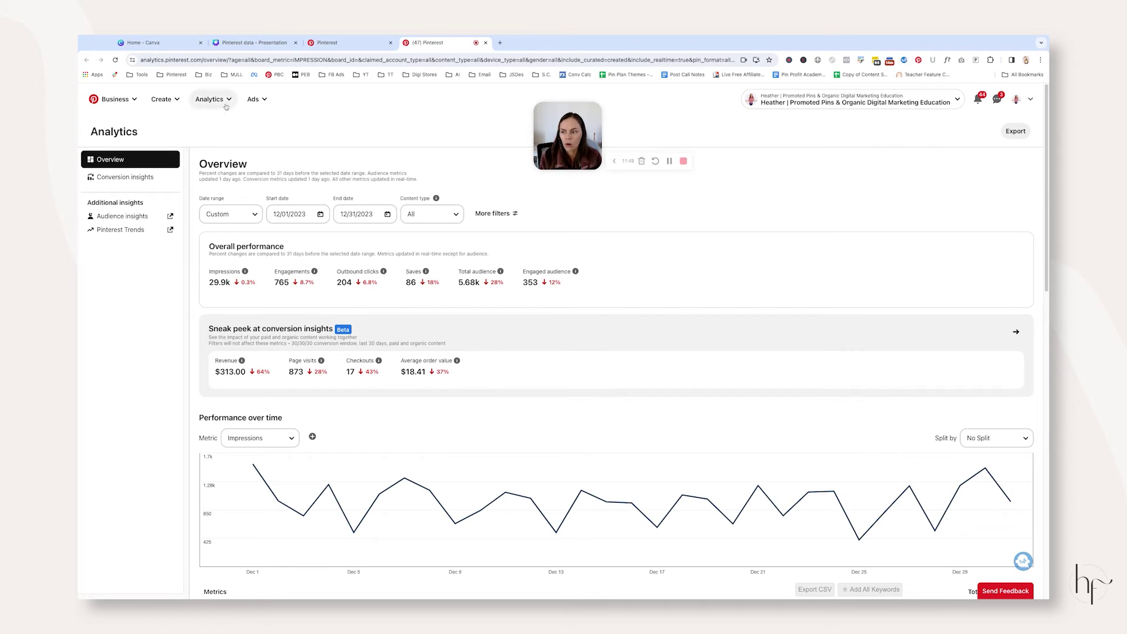
pyautogui.click(226, 106)
# Go to Audience insights and scroll through the age, gender, location and device charts.
pyautogui.click(219, 140)
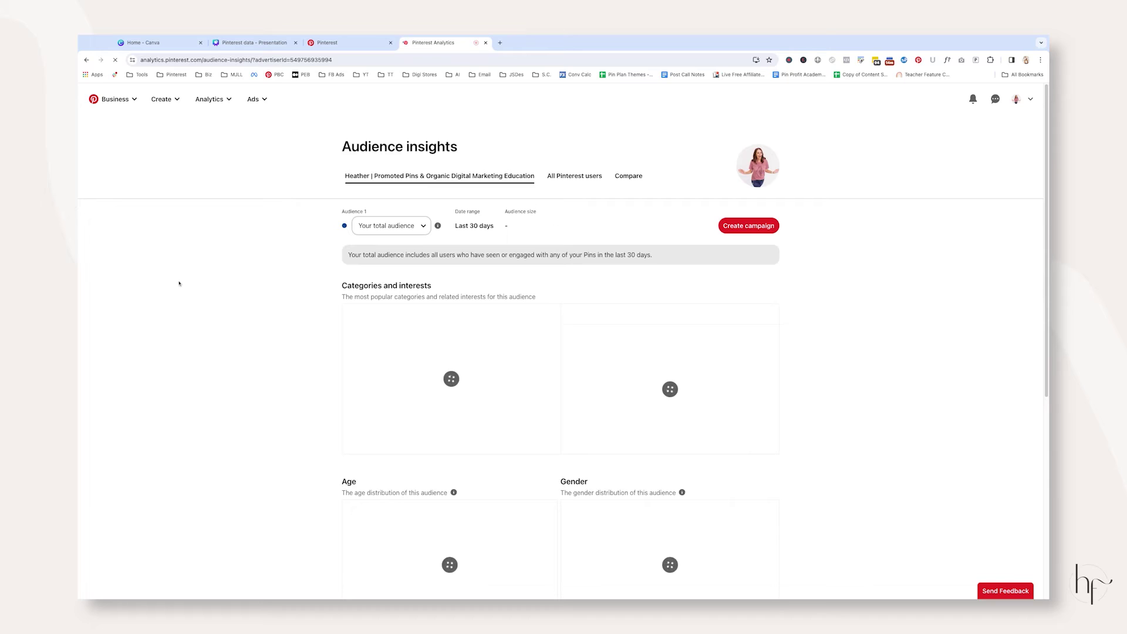
pyautogui.moveTo(582, 141); pyautogui.dragTo(570, 130)
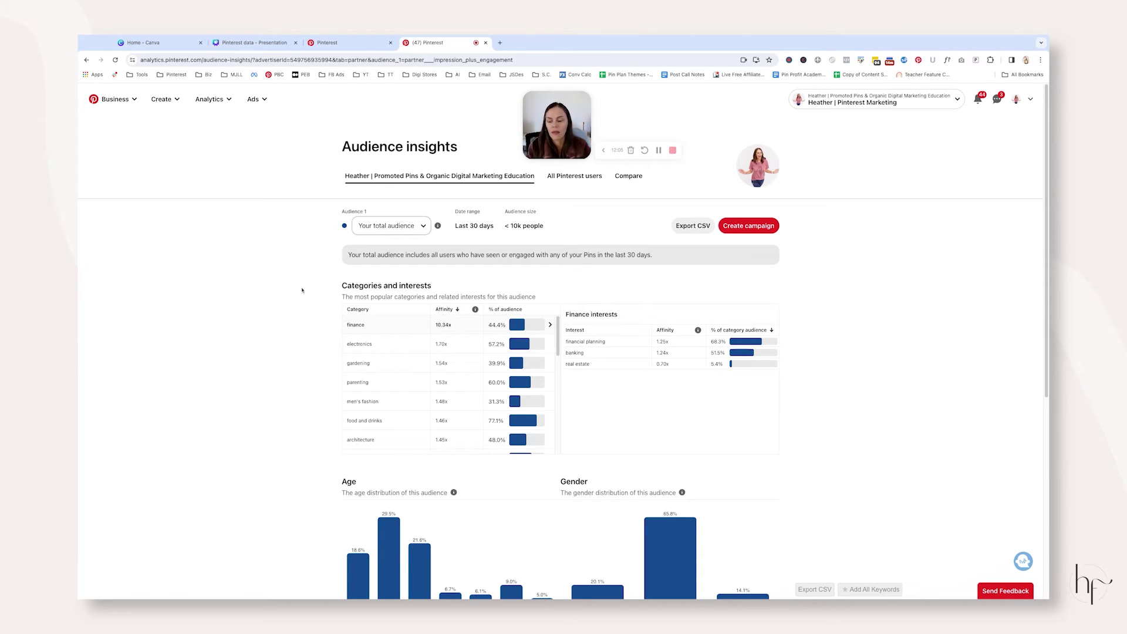
pyautogui.scroll(-6, 305, 293)
pyautogui.scroll(1, 666, 231)
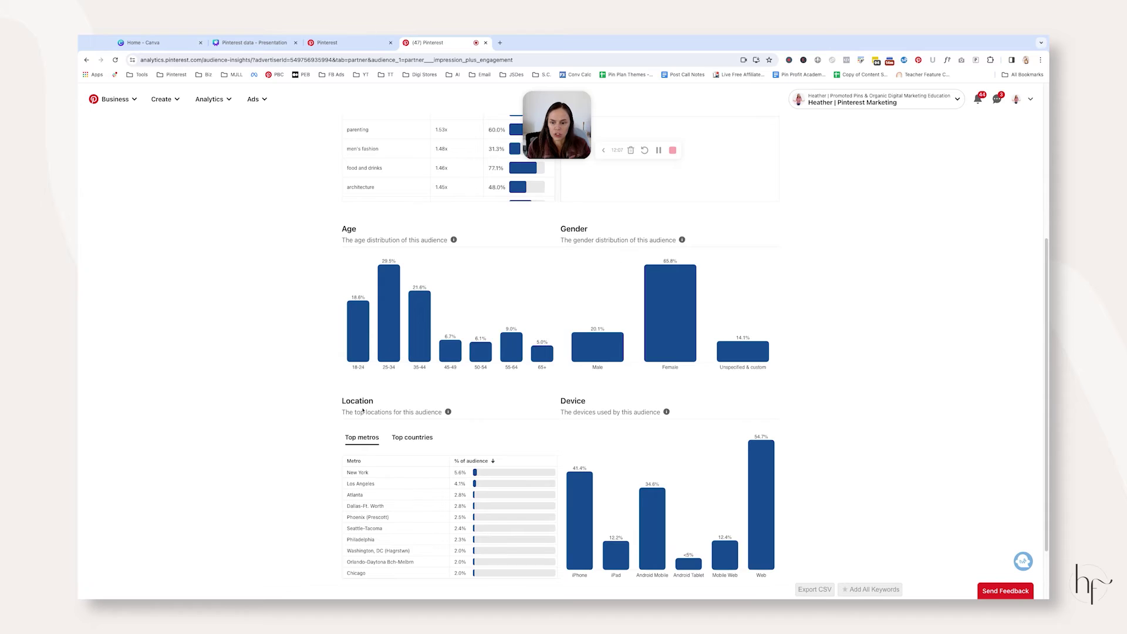
pyautogui.scroll(-1, 592, 330)
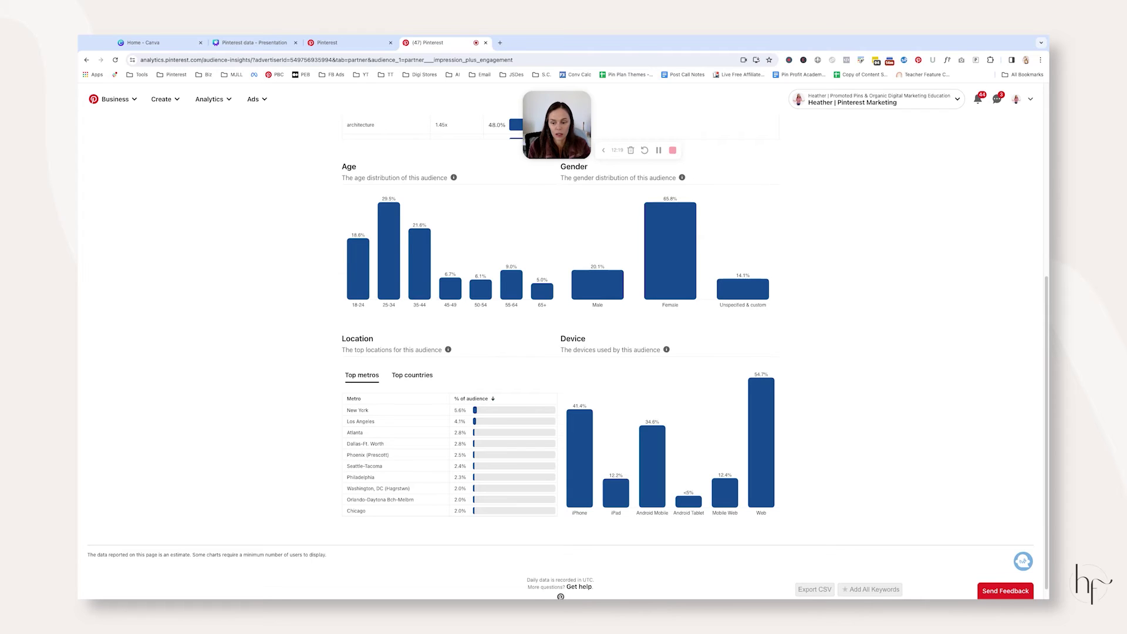
pyautogui.scroll(1, 347, 217)
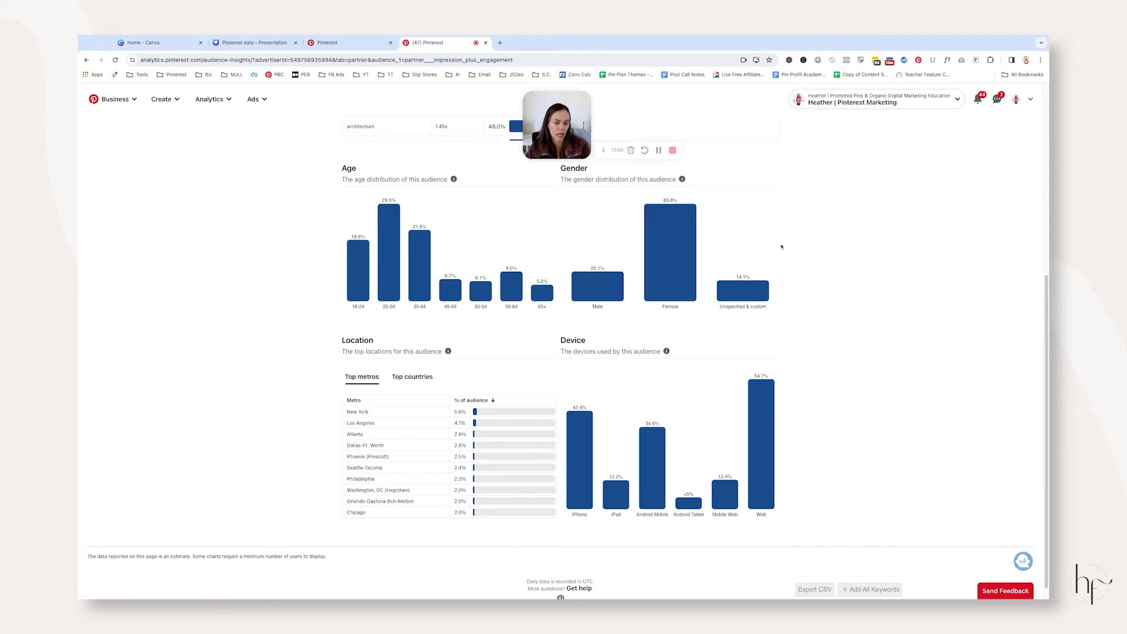
pyautogui.scroll(-1, 561, 352)
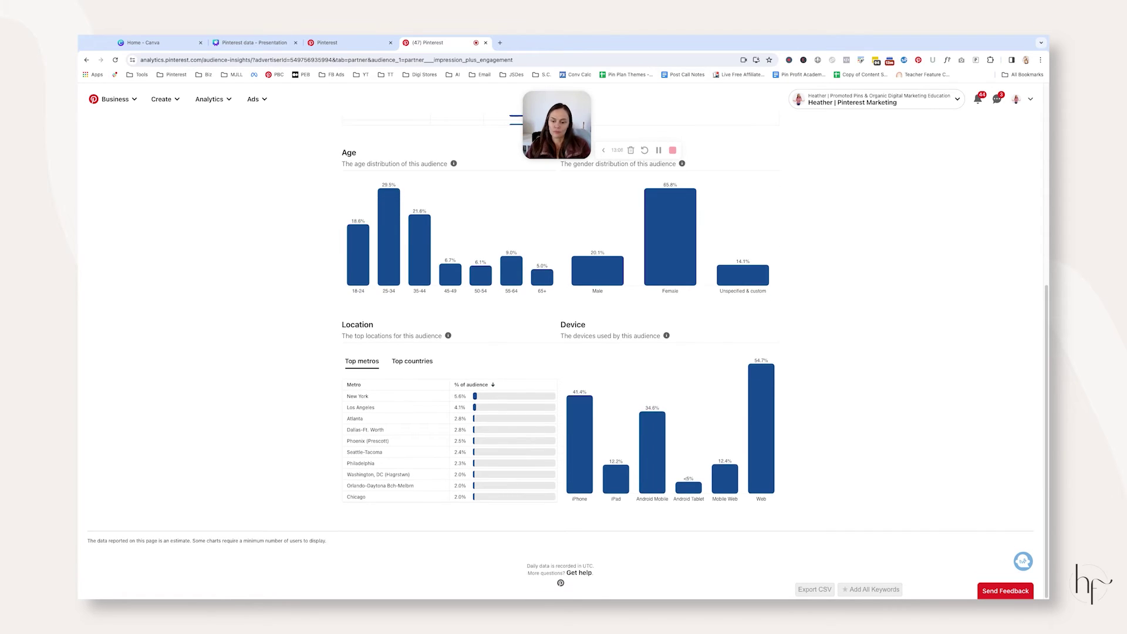
pyautogui.click(412, 361)
pyautogui.moveTo(350, 397); pyautogui.dragTo(399, 398)
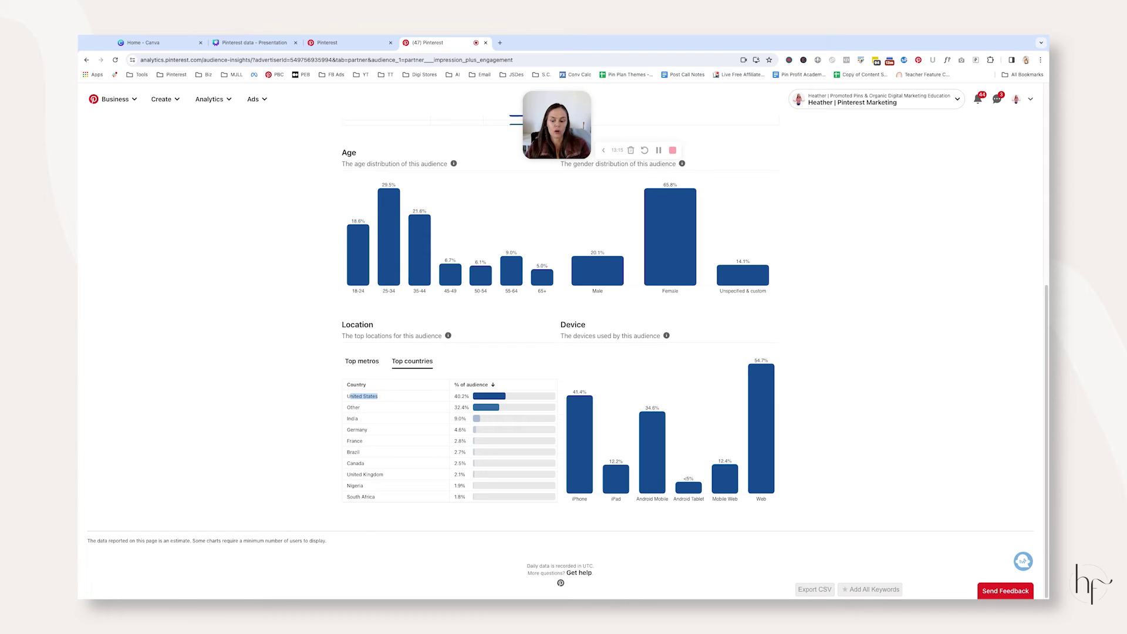
pyautogui.moveTo(388, 409); pyautogui.dragTo(342, 414)
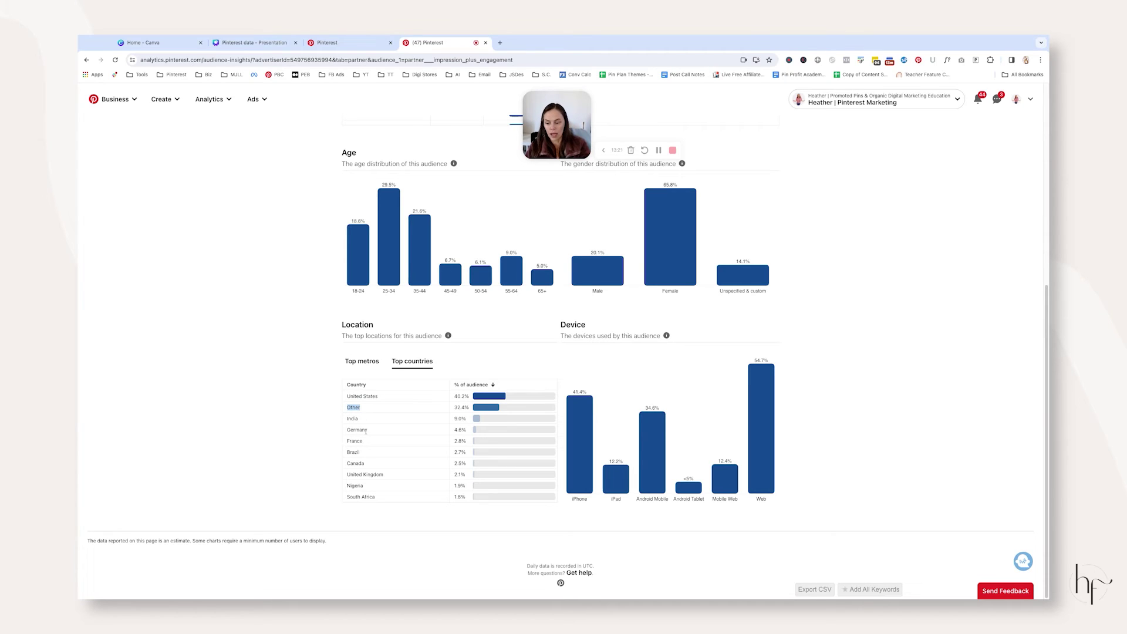
pyautogui.click(612, 515)
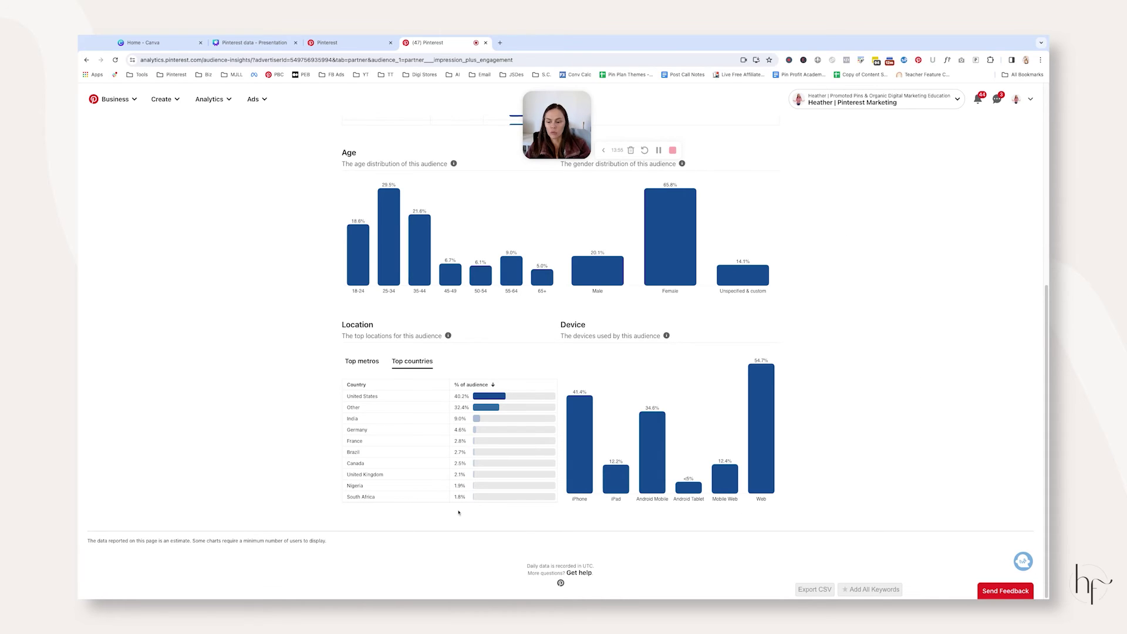
pyautogui.scroll(6, 967, 194)
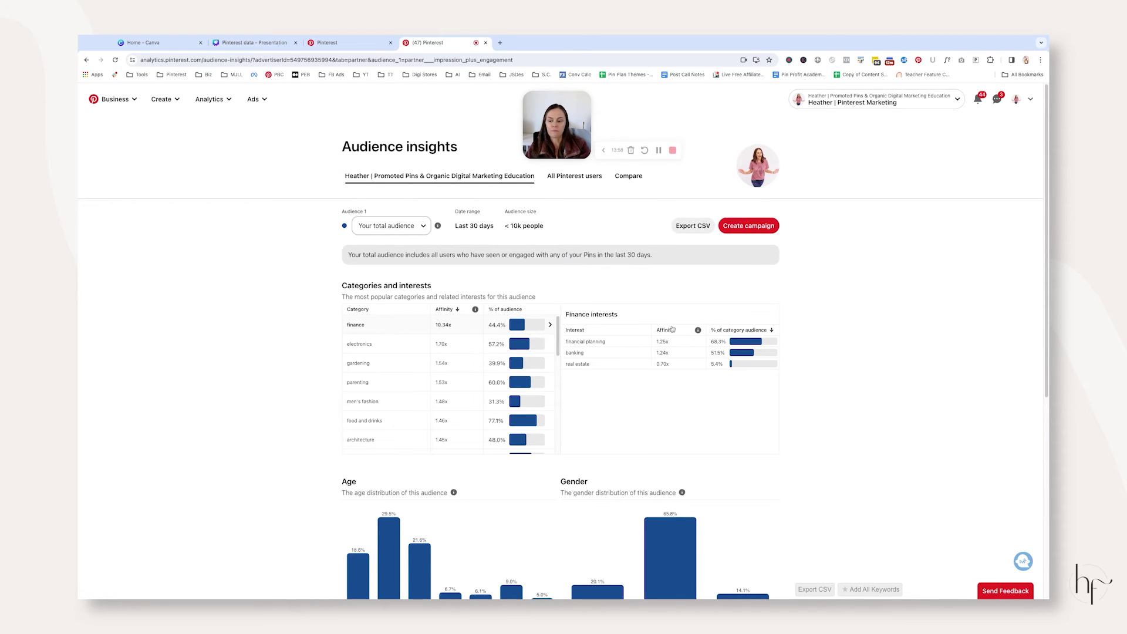
# Highlight the Categories and interests section, then return to the last-30-days Analytics Overview.
pyautogui.moveTo(321, 275); pyautogui.dragTo(320, 275)
pyautogui.click(830, 434)
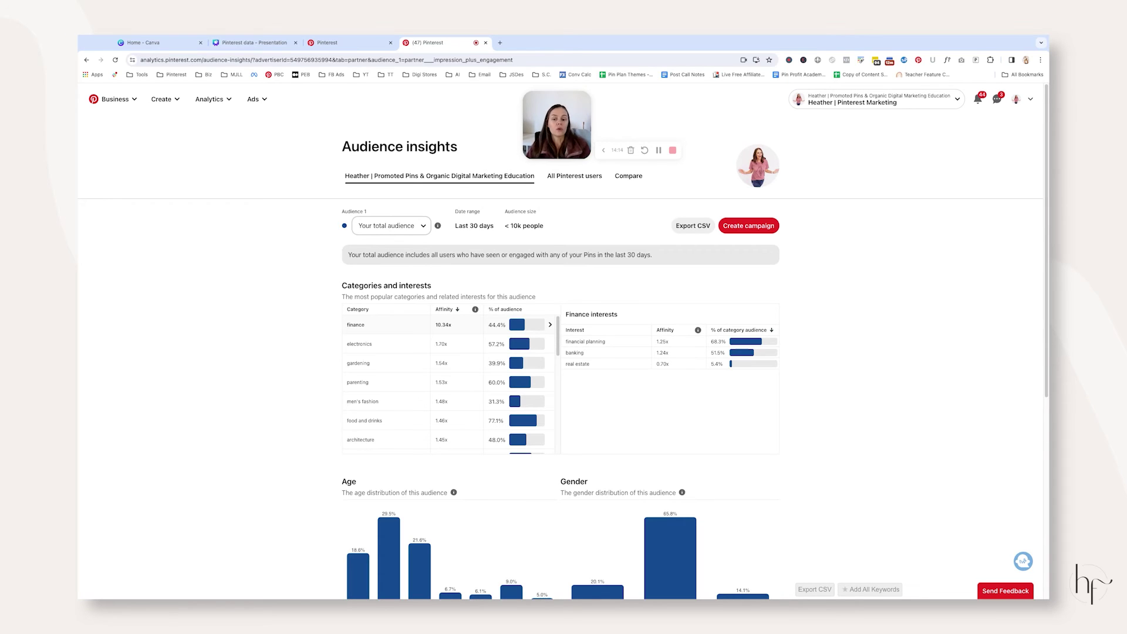
pyautogui.click(209, 99)
pyautogui.click(211, 122)
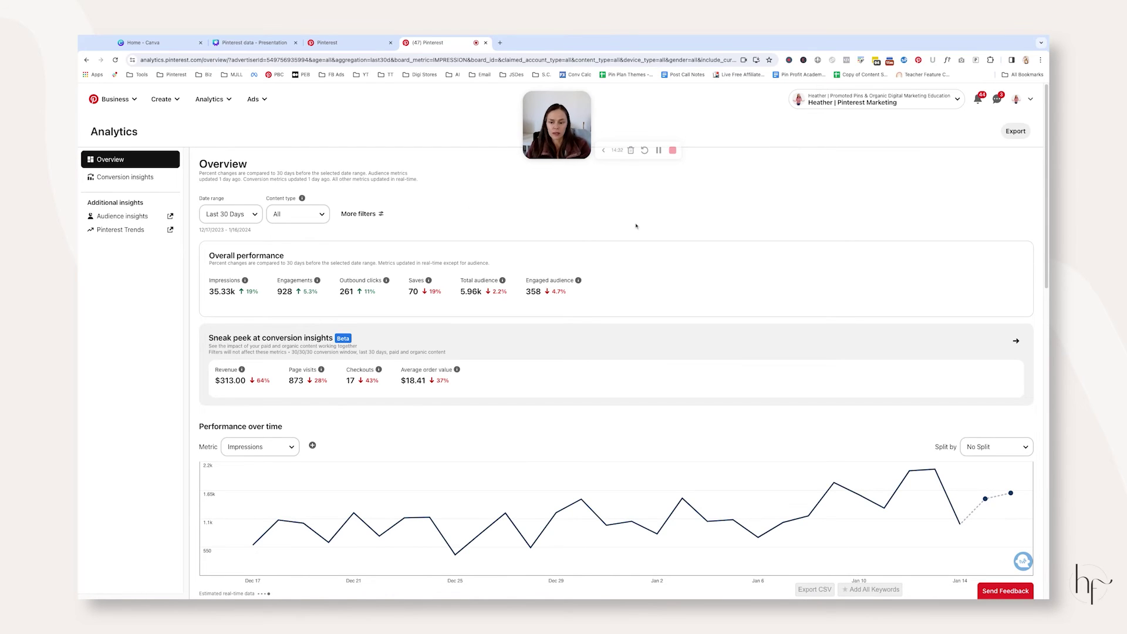
# Switch the Overview date range to Last 90 Days and review the impressions chart.
pyautogui.scroll(-1, 635, 226)
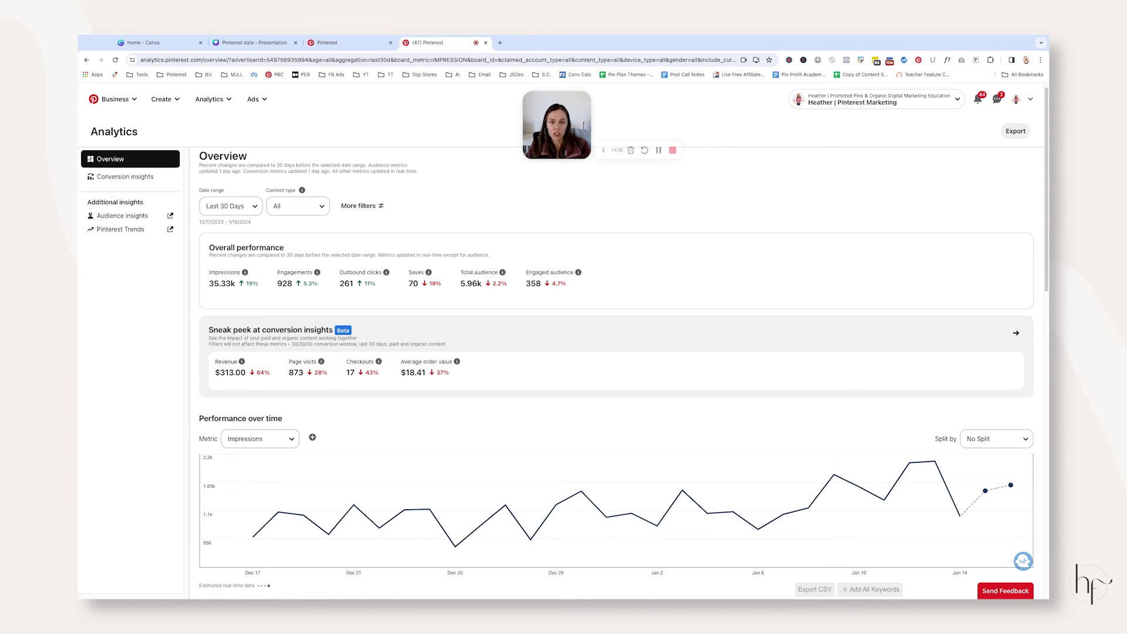
pyautogui.click(239, 205)
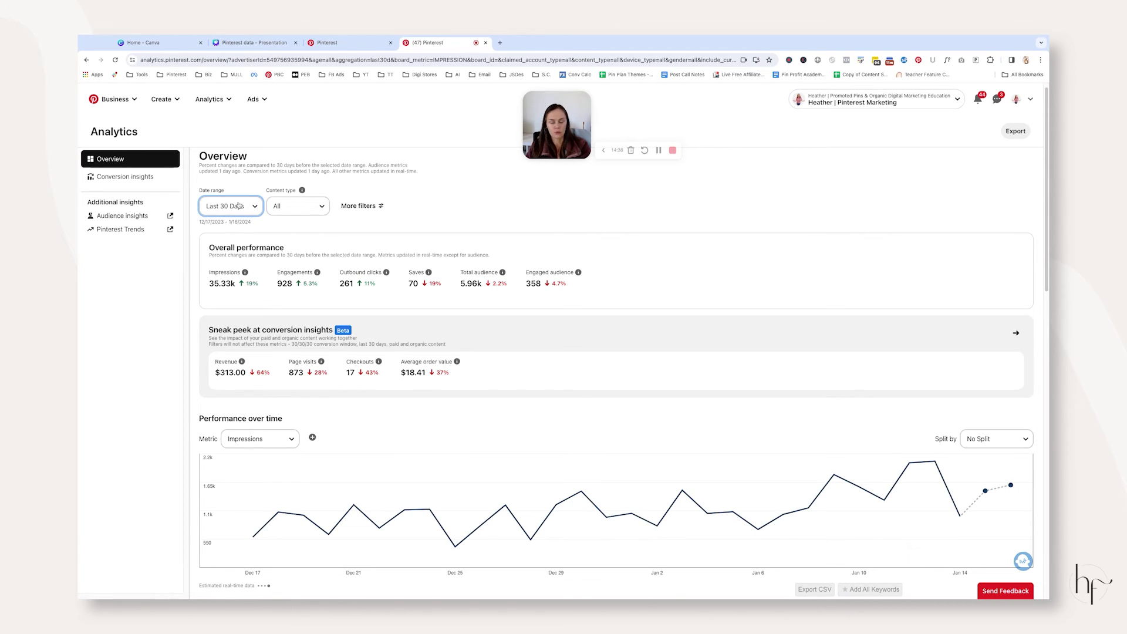
pyautogui.click(229, 218)
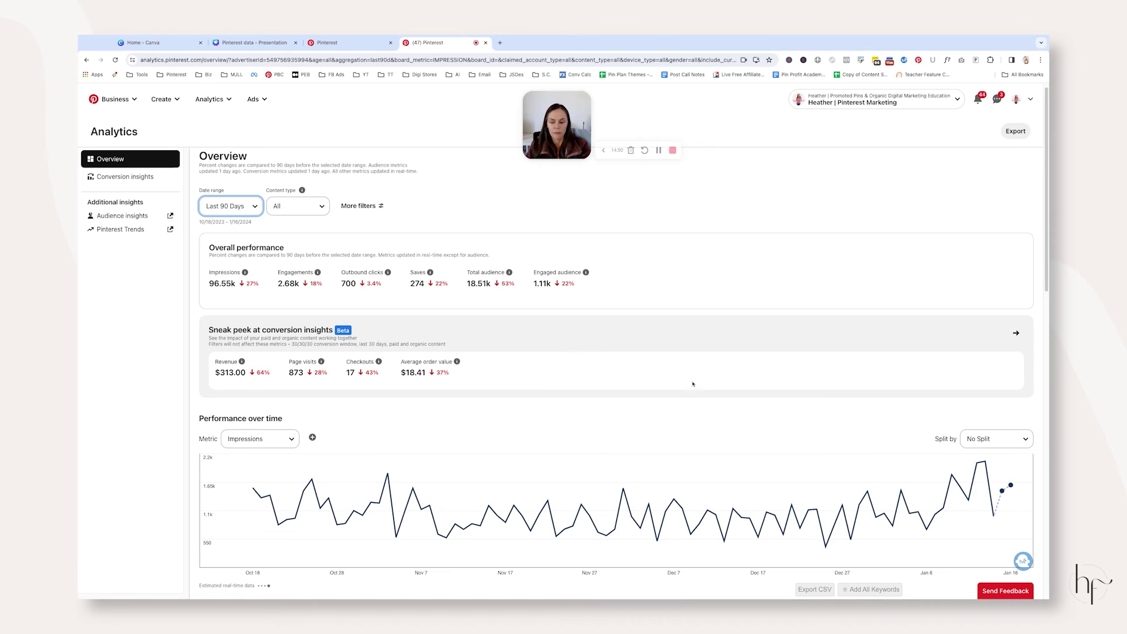
pyautogui.scroll(-3, 684, 403)
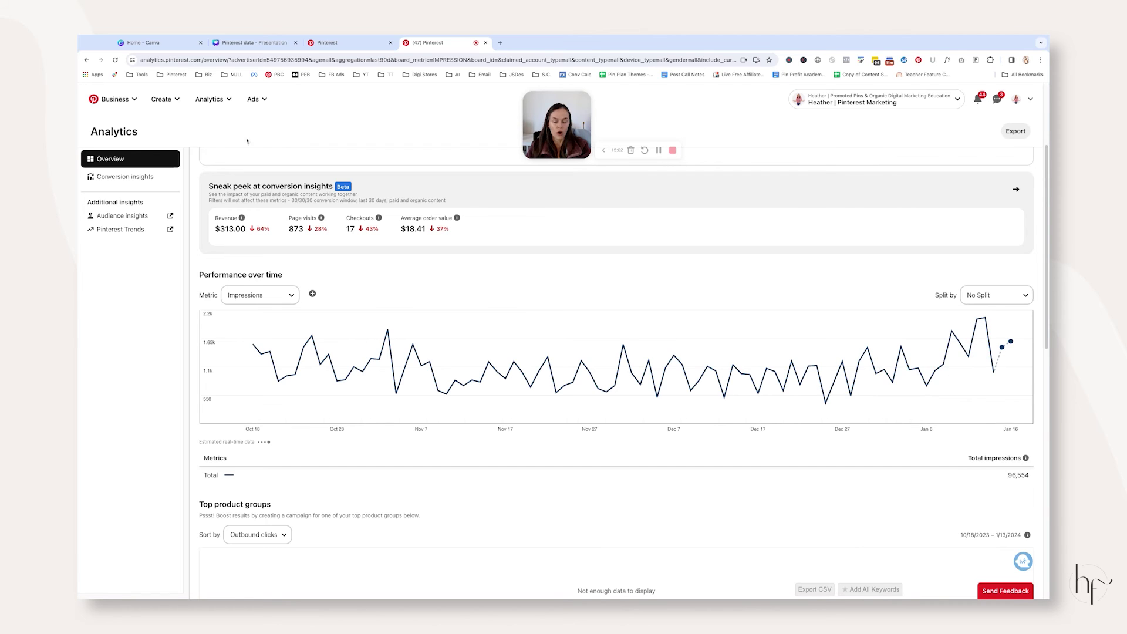
pyautogui.scroll(3, 248, 215)
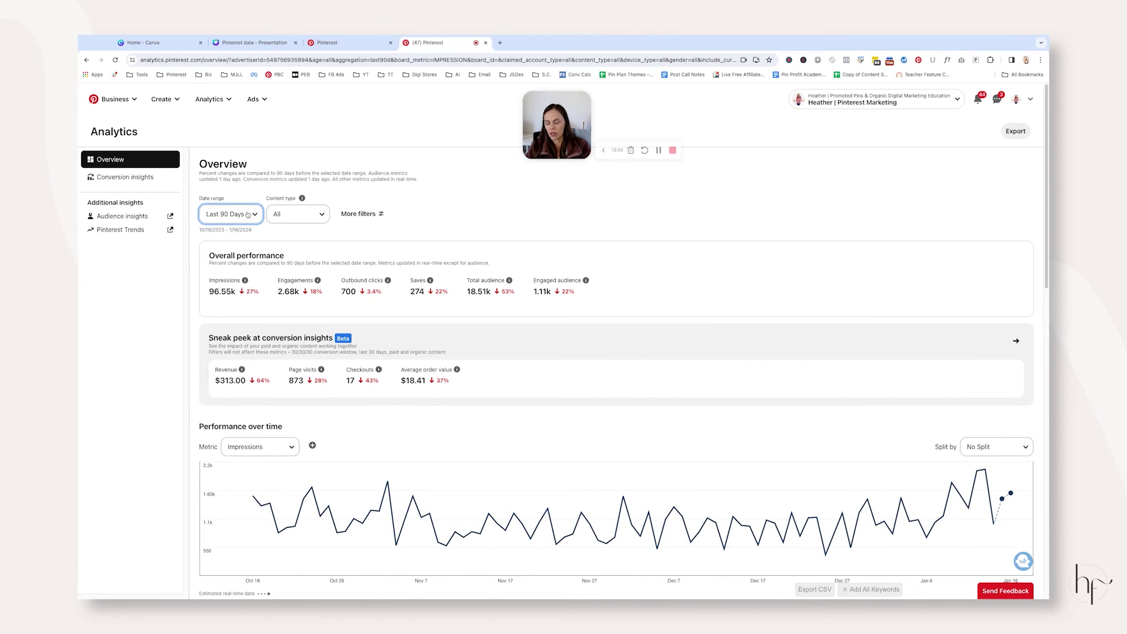
# Set a custom date range of Jan 13 to Jan 14, 2024 and scroll down to Top Pins.
pyautogui.click(247, 215)
pyautogui.click(297, 214)
pyautogui.click(351, 243)
pyautogui.click(351, 243)
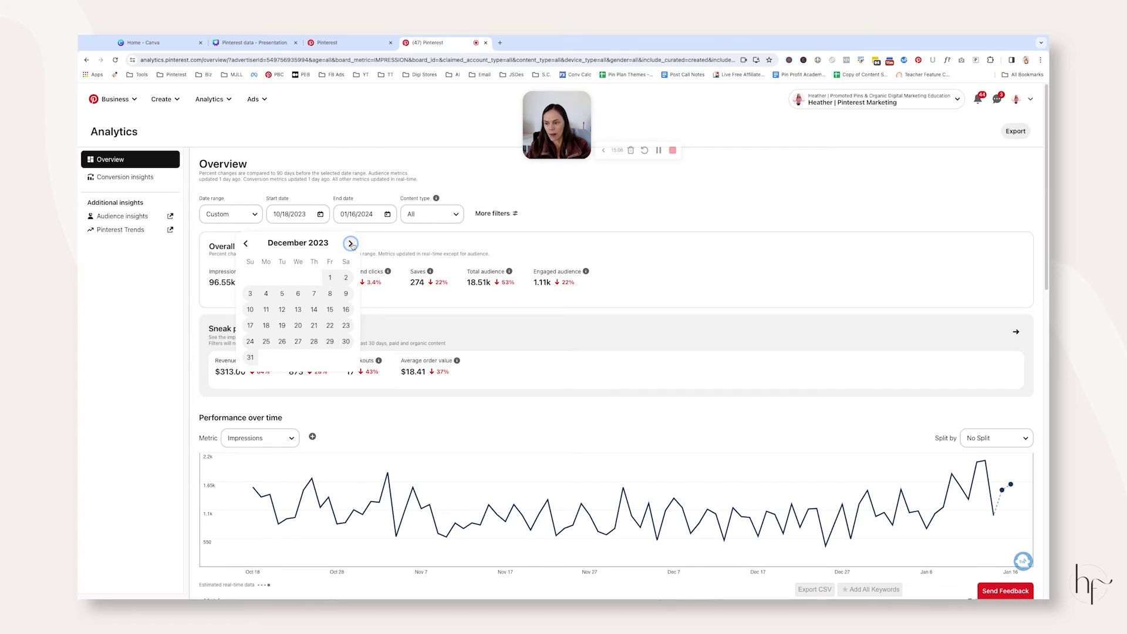
pyautogui.click(351, 244)
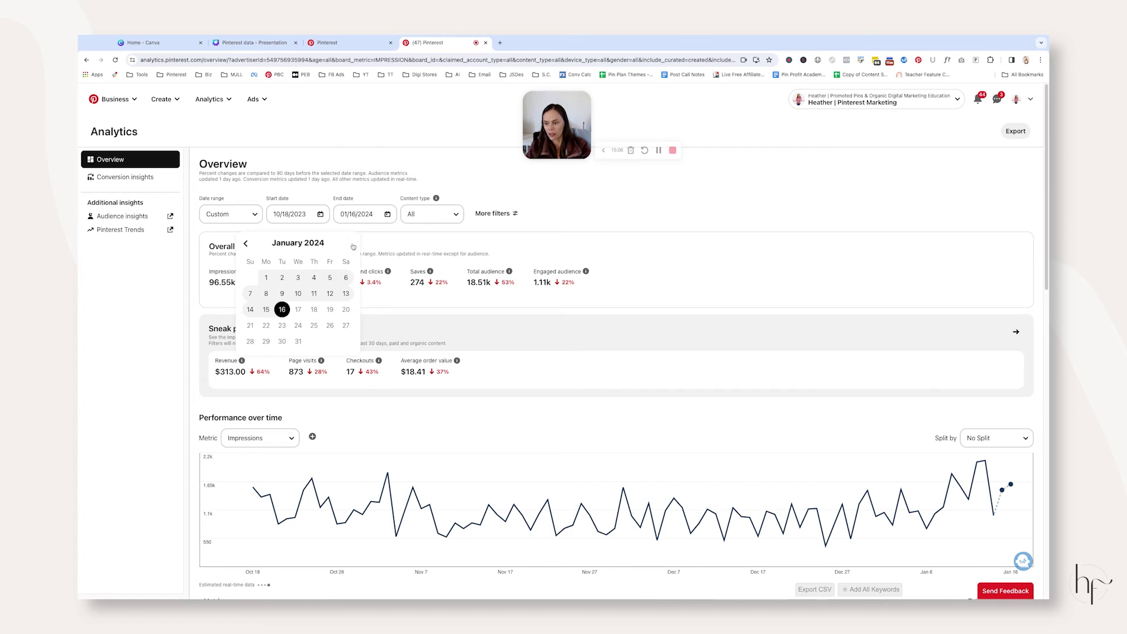
pyautogui.click(346, 294)
pyautogui.click(356, 202)
pyautogui.click(317, 298)
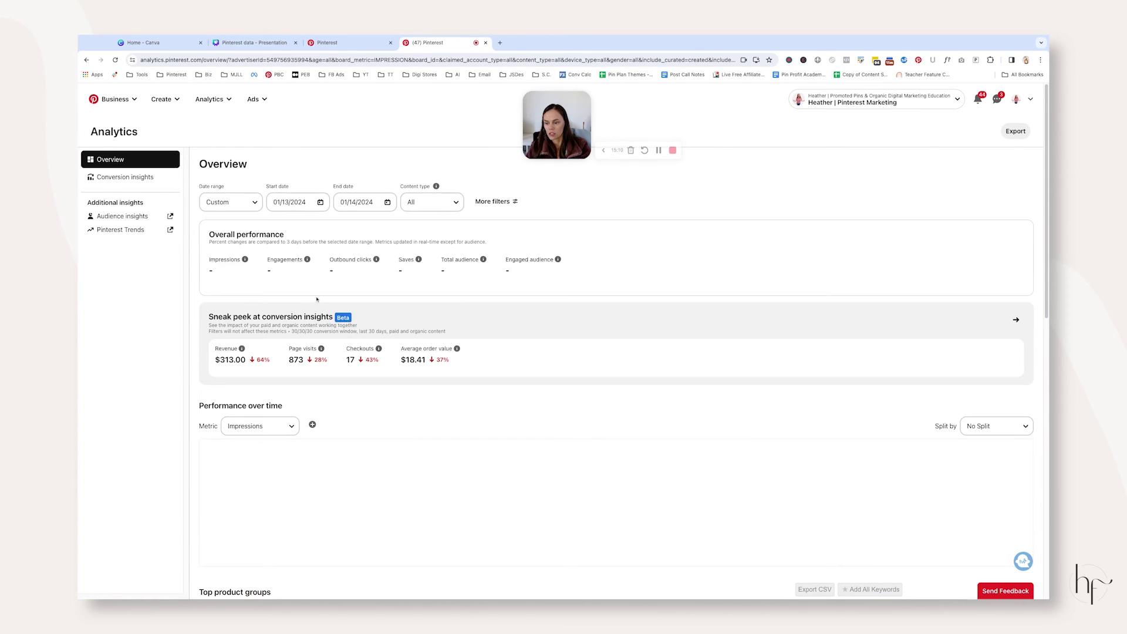
pyautogui.scroll(-1, 565, 221)
pyautogui.scroll(-3, 566, 222)
pyautogui.scroll(4, 411, 460)
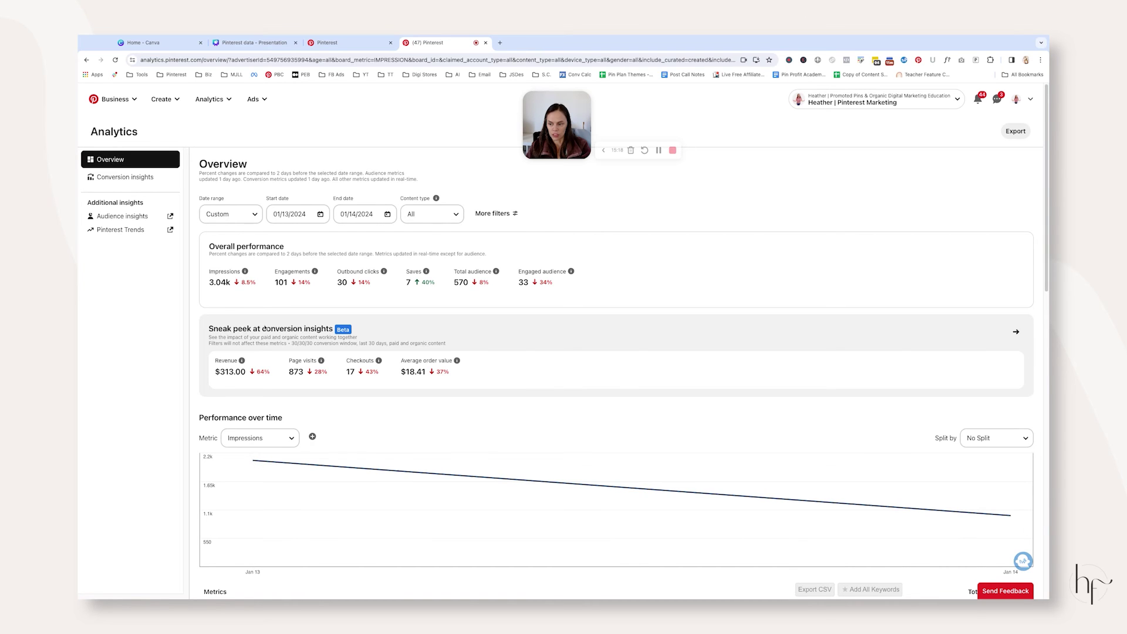
pyautogui.scroll(-12, 265, 329)
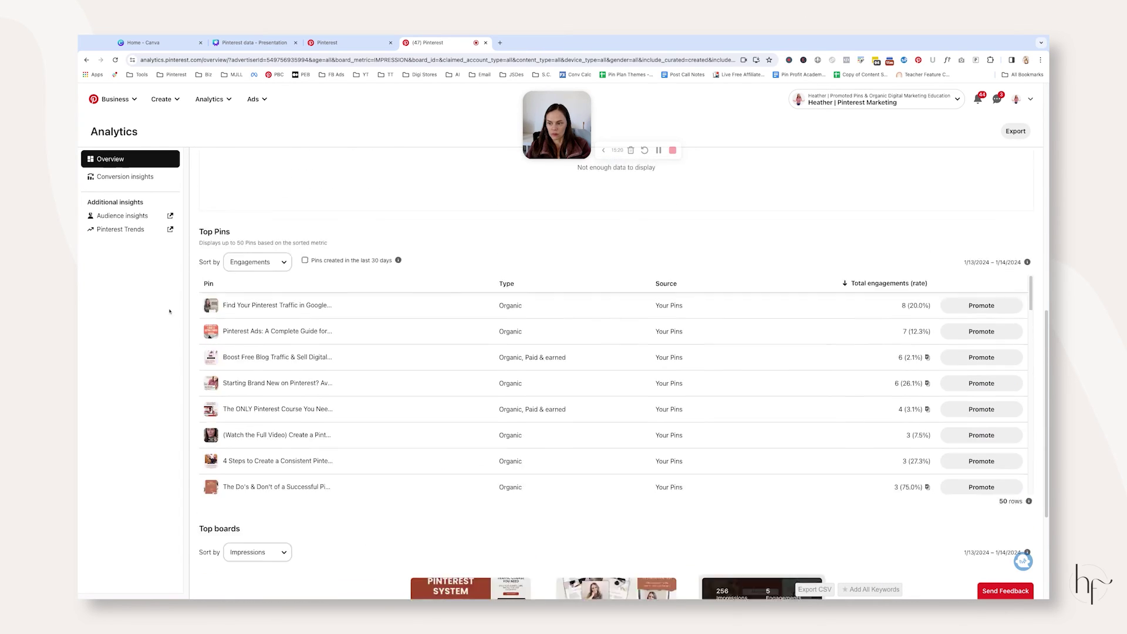
# Rank the Top Pins by impressions, then switch to the Canva Pinterest data deck.
pyautogui.scroll(1, 169, 312)
pyautogui.click(258, 283)
pyautogui.click(253, 269)
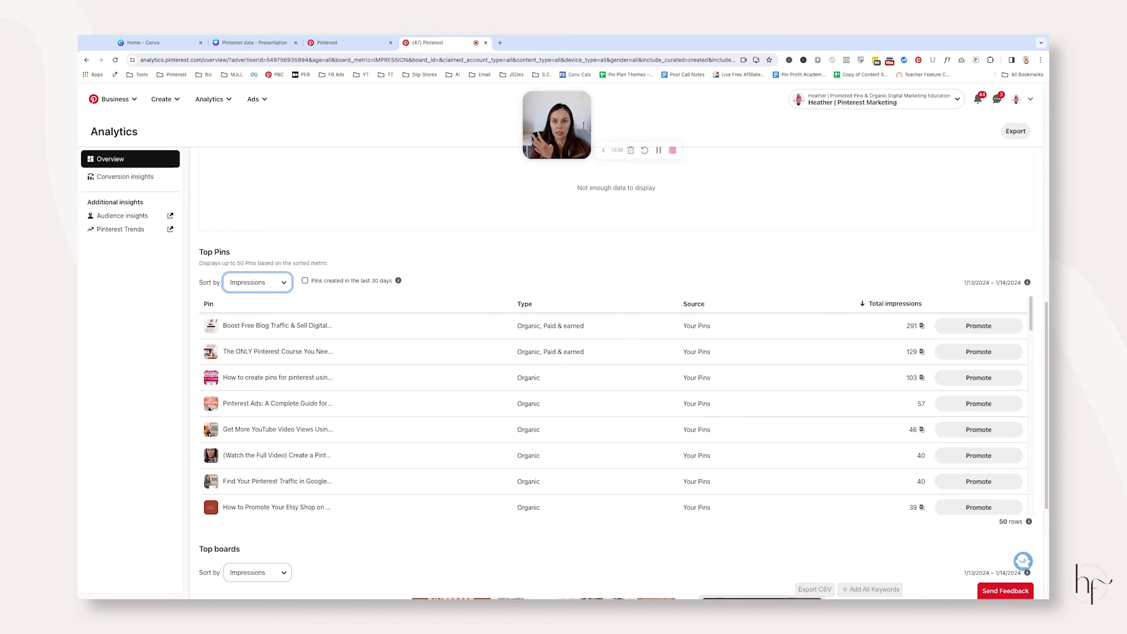
pyautogui.click(191, 337)
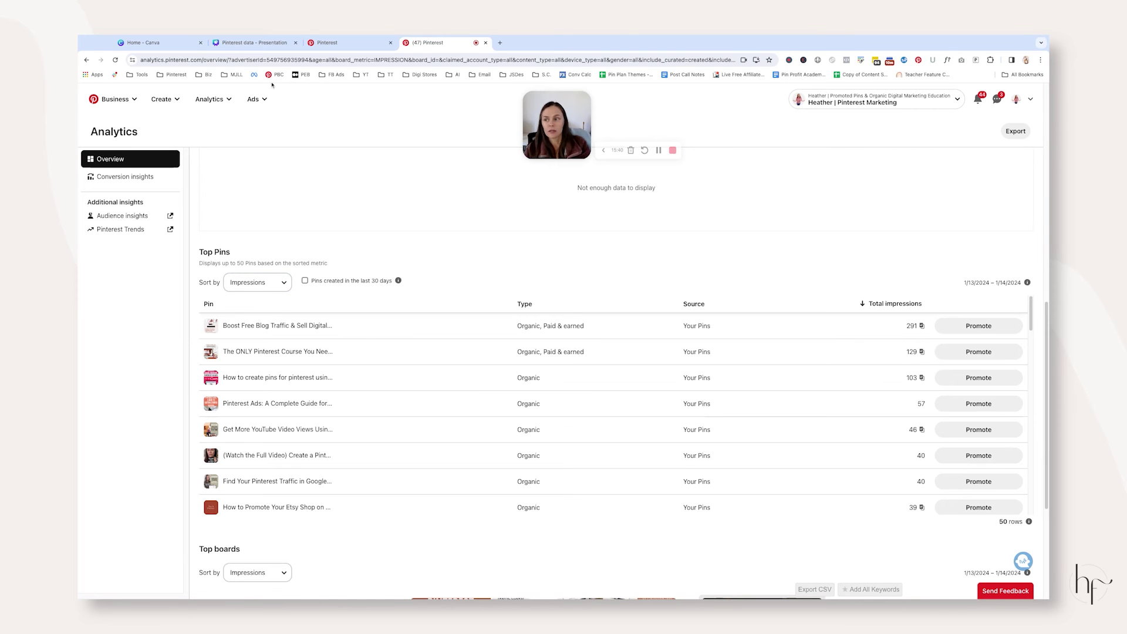
pyautogui.click(274, 39)
pyautogui.scroll(-10, 537, 336)
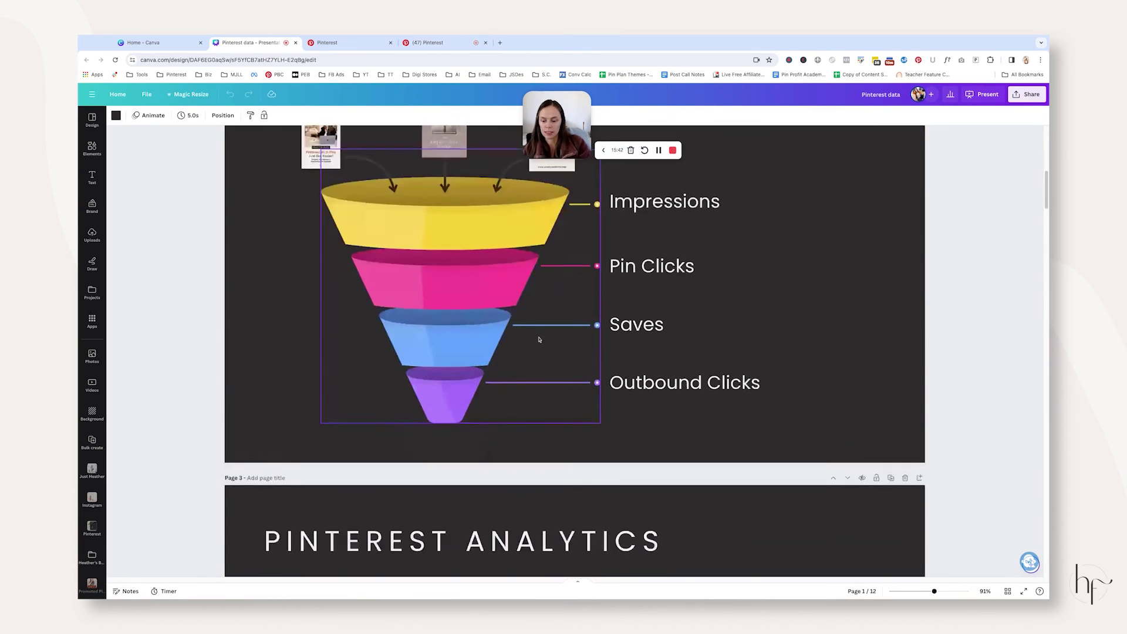
# Scroll to the deck's page 4 on 30-day data windows, then return to the Pinterest dashboard.
pyautogui.scroll(-5, 538, 339)
pyautogui.scroll(-2, 535, 339)
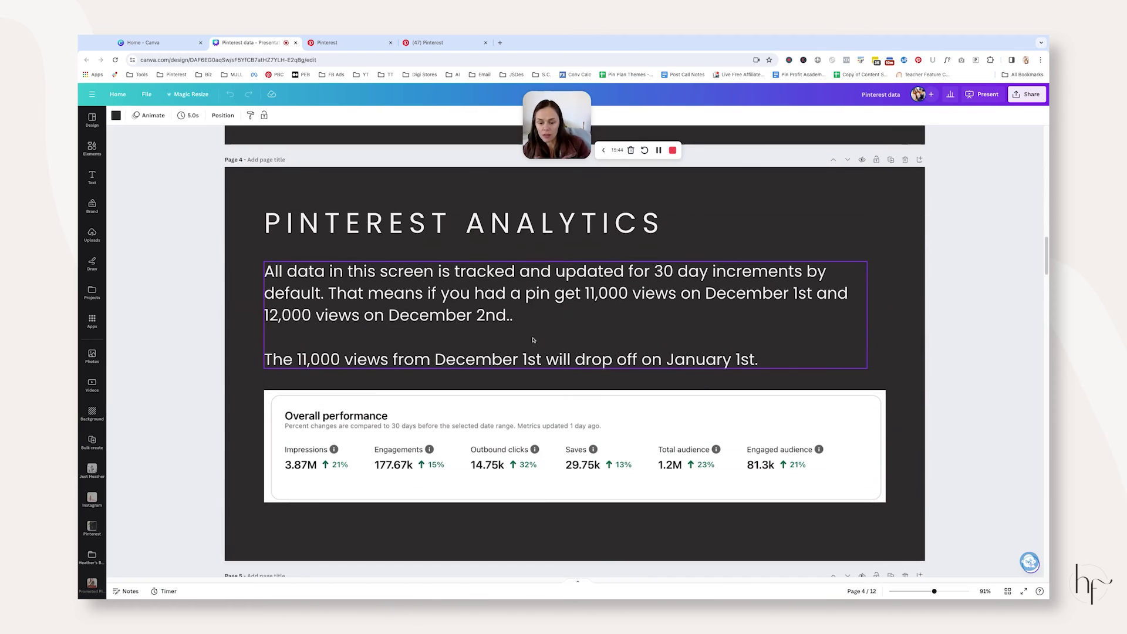
pyautogui.click(584, 286)
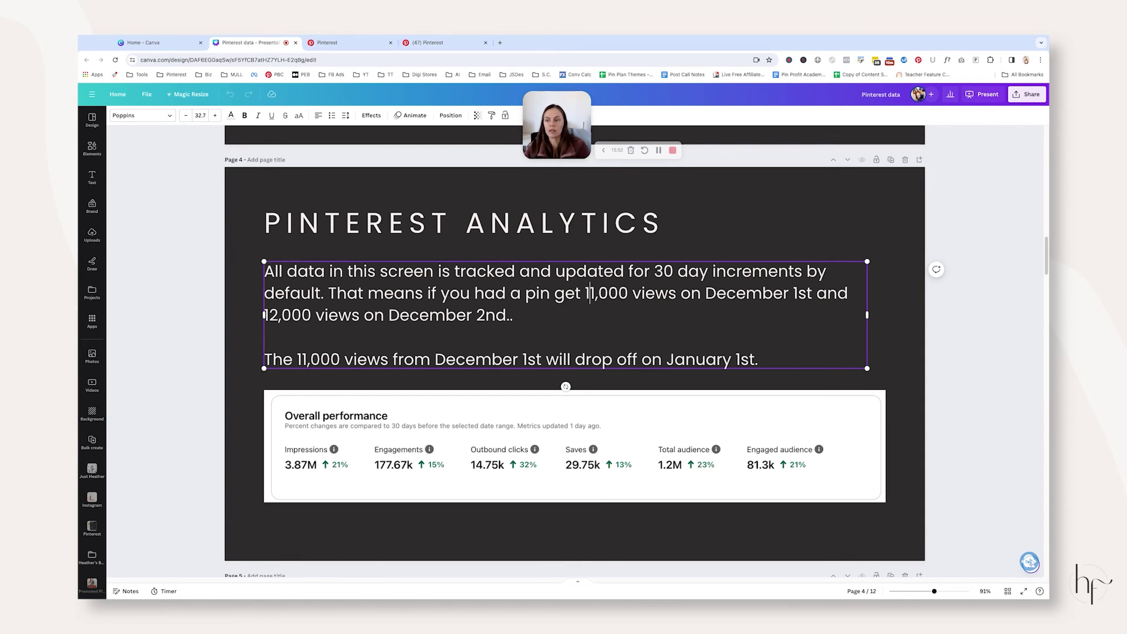
pyautogui.click(428, 42)
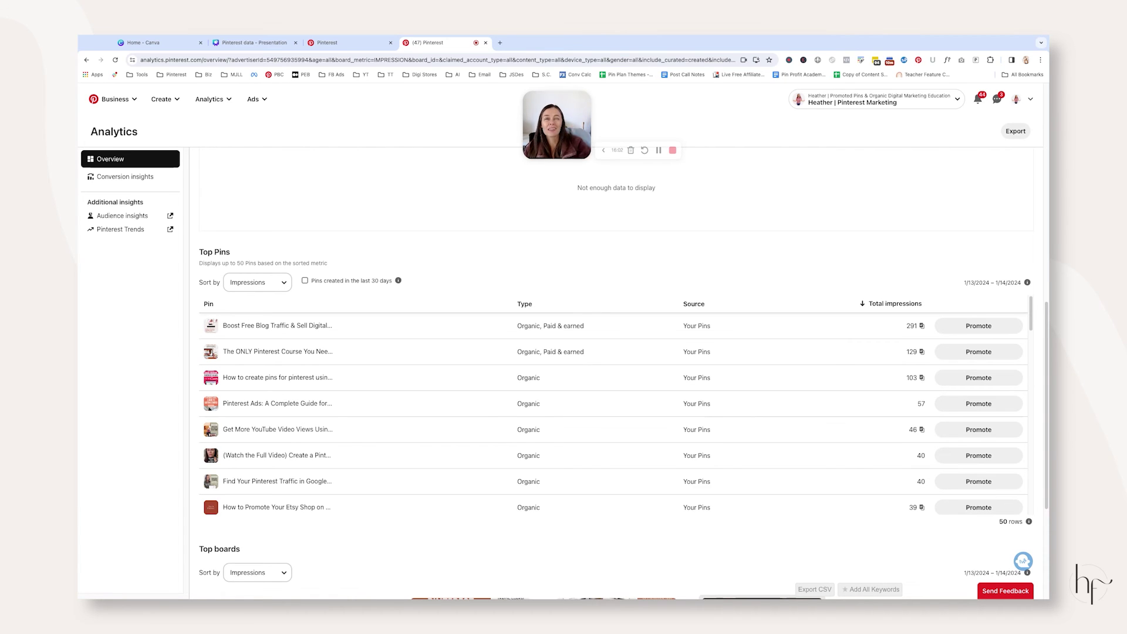
# Highlight the top pin's 291 impressions, then scroll up to the 01/13/2024–01/14/2024 overview's end date.
pyautogui.doubleClick(911, 325)
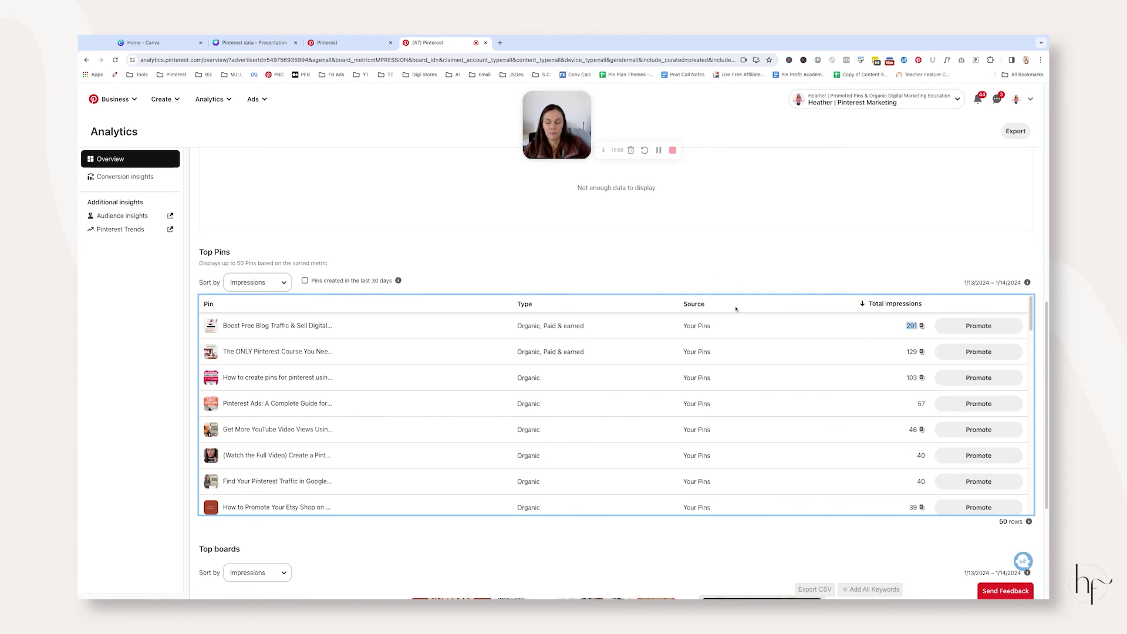
pyautogui.click(434, 238)
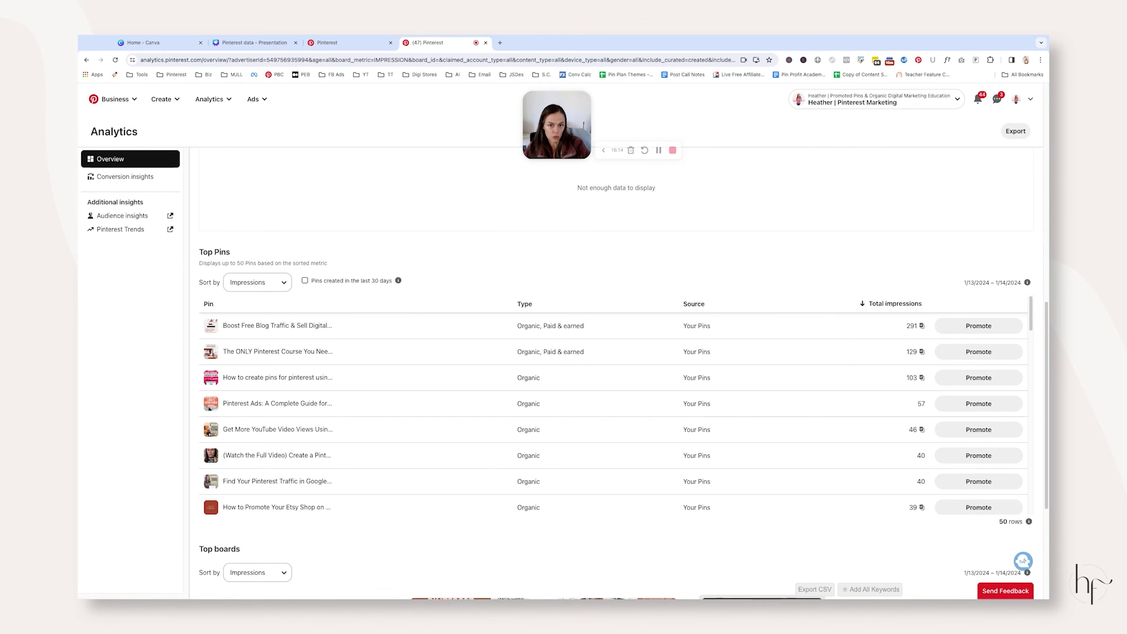
pyautogui.scroll(10, 617, 352)
pyautogui.scroll(1, 617, 352)
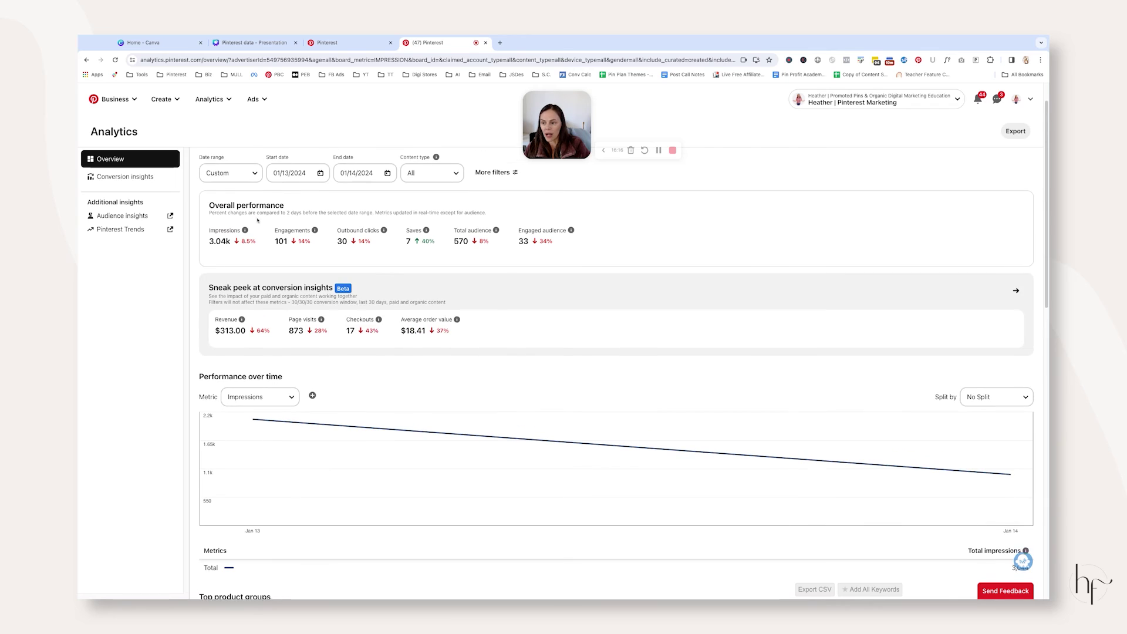
pyautogui.click(361, 173)
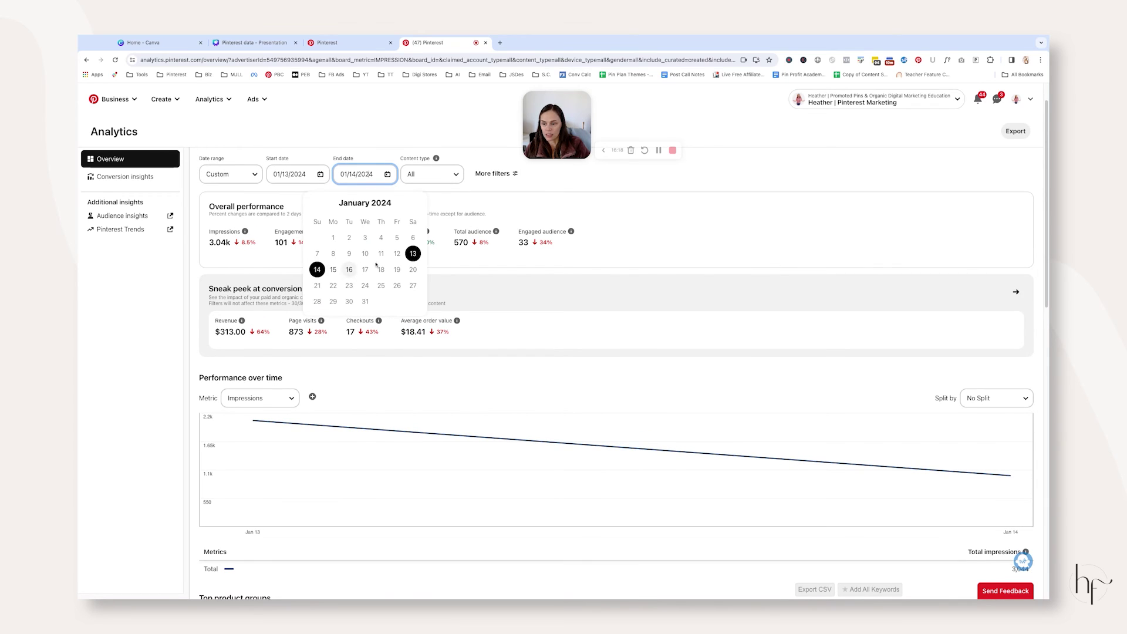
# Move the analytics end date to 01/13, then extend it to 01/16/2024.
pyautogui.click(413, 253)
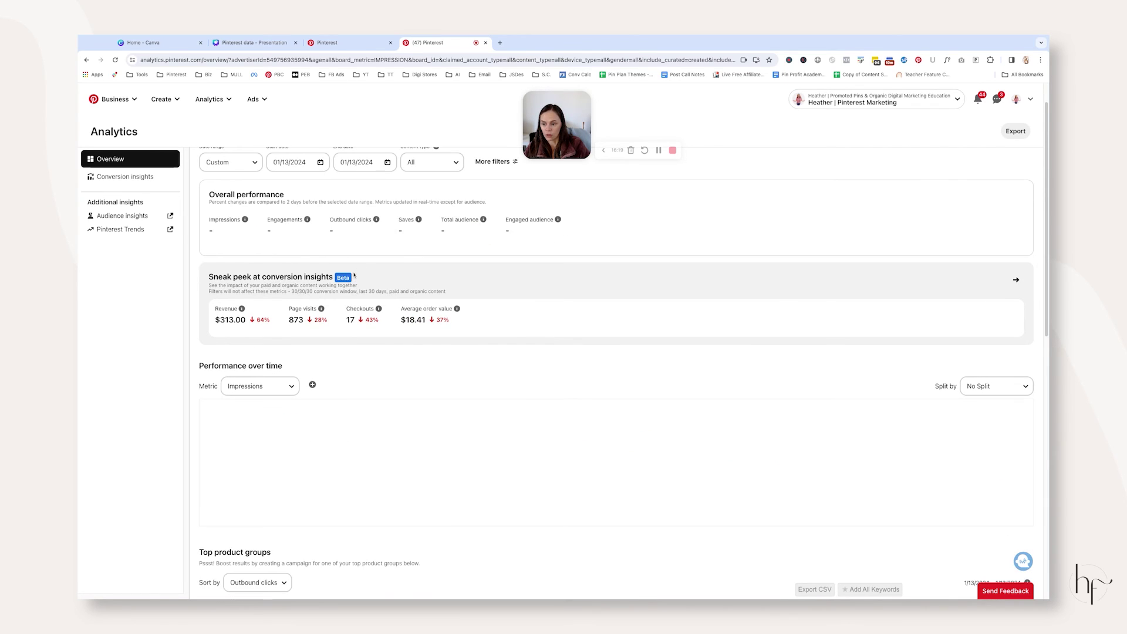
pyautogui.click(361, 174)
pyautogui.click(345, 269)
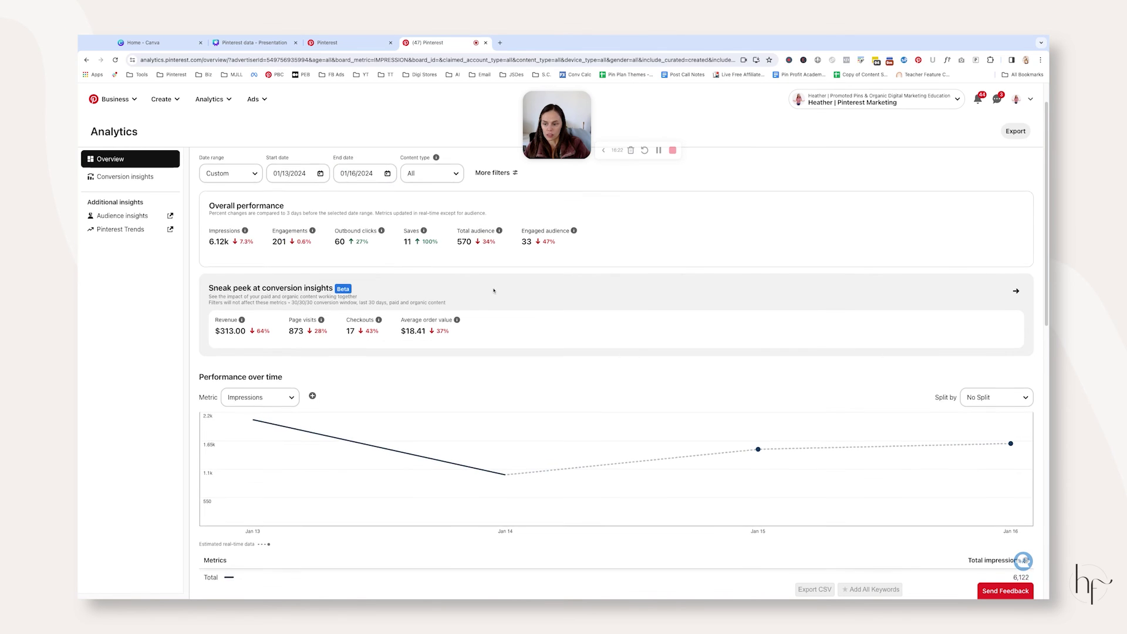
# Highlight the top pin's 2,057 impressions in Top Pins, then return to the Canva deck.
pyautogui.scroll(-10, 496, 289)
pyautogui.moveTo(212, 341)
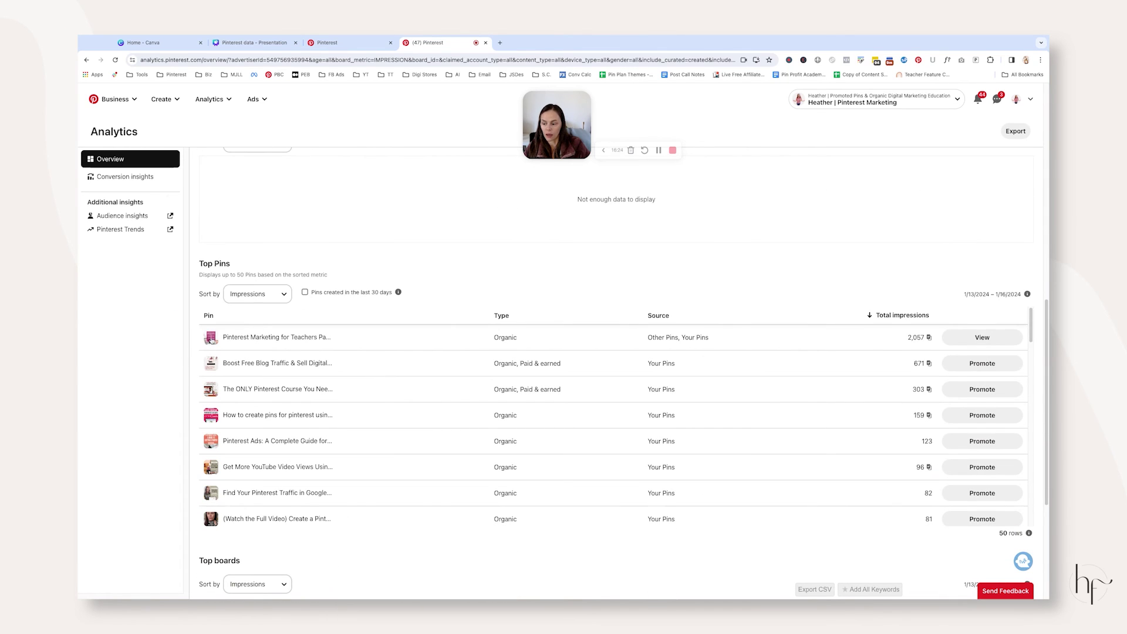
pyautogui.scroll(1, 184, 348)
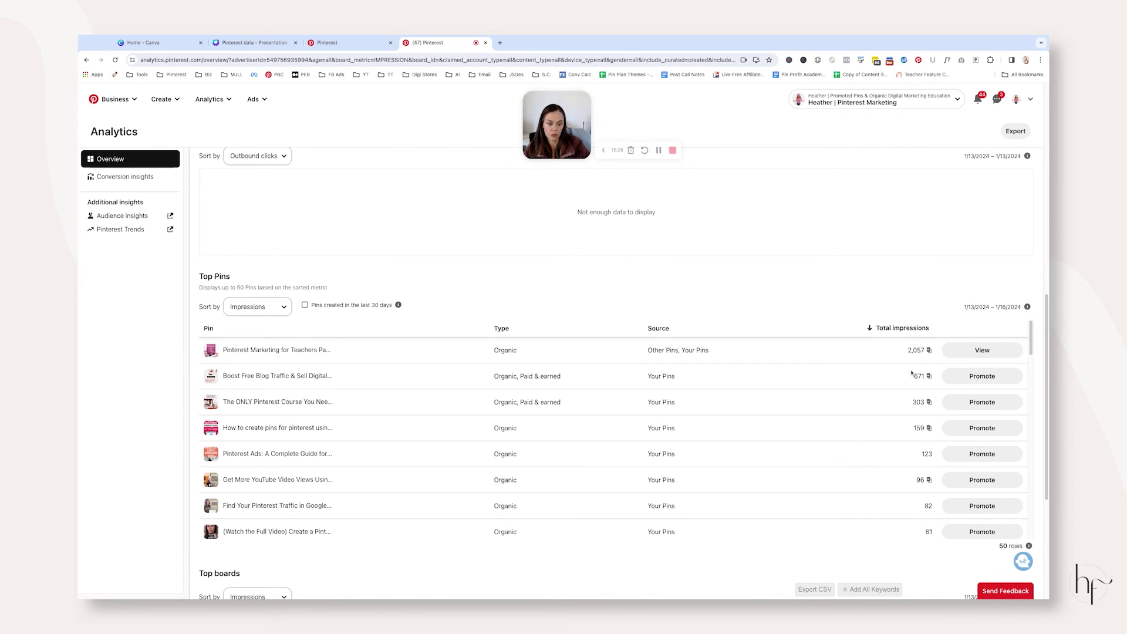
pyautogui.doubleClick(910, 350)
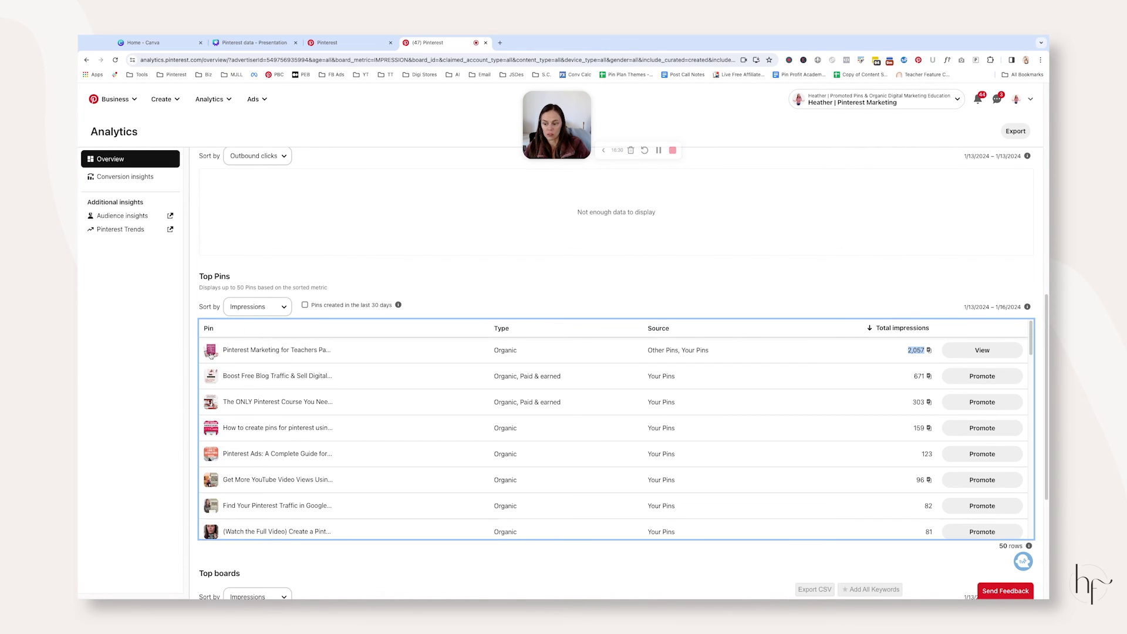
pyautogui.moveTo(212, 352)
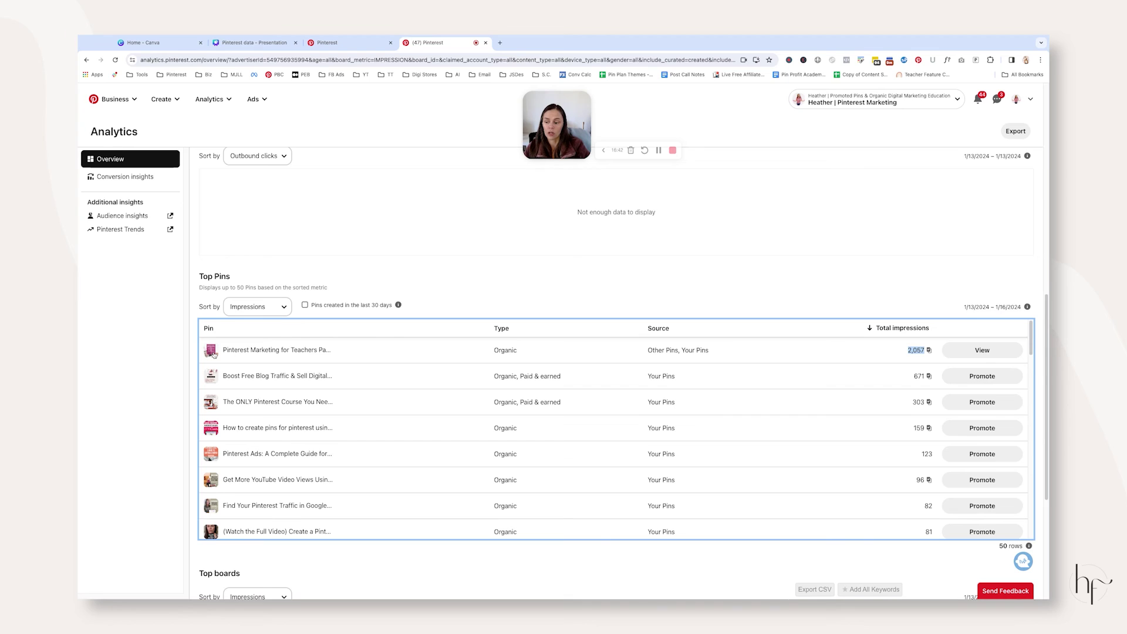
pyautogui.click(214, 354)
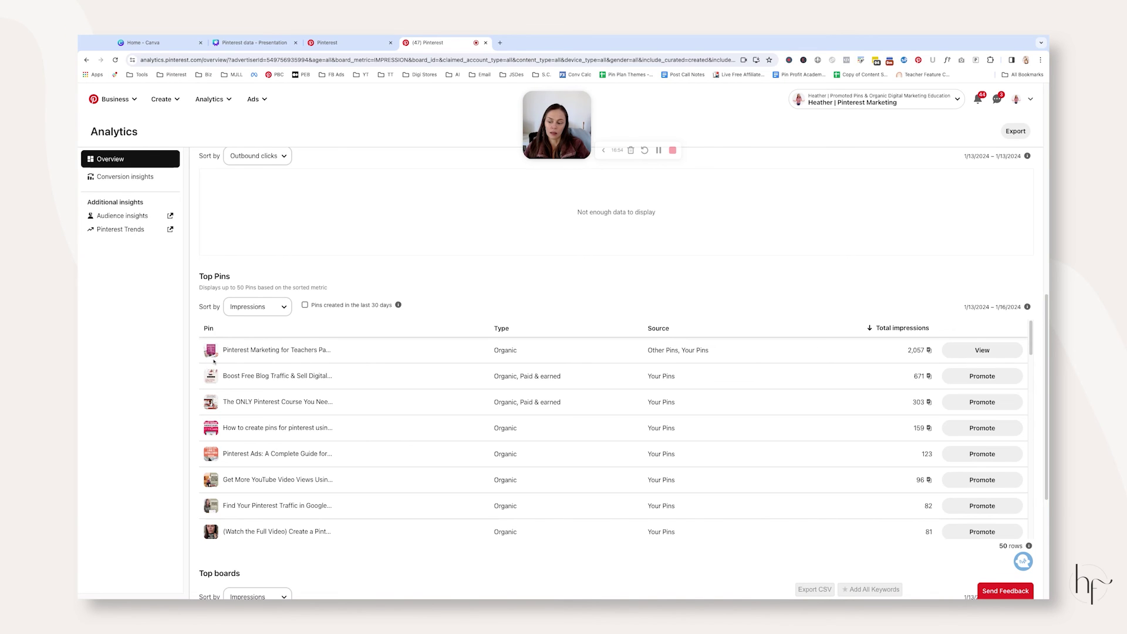
pyautogui.click(253, 43)
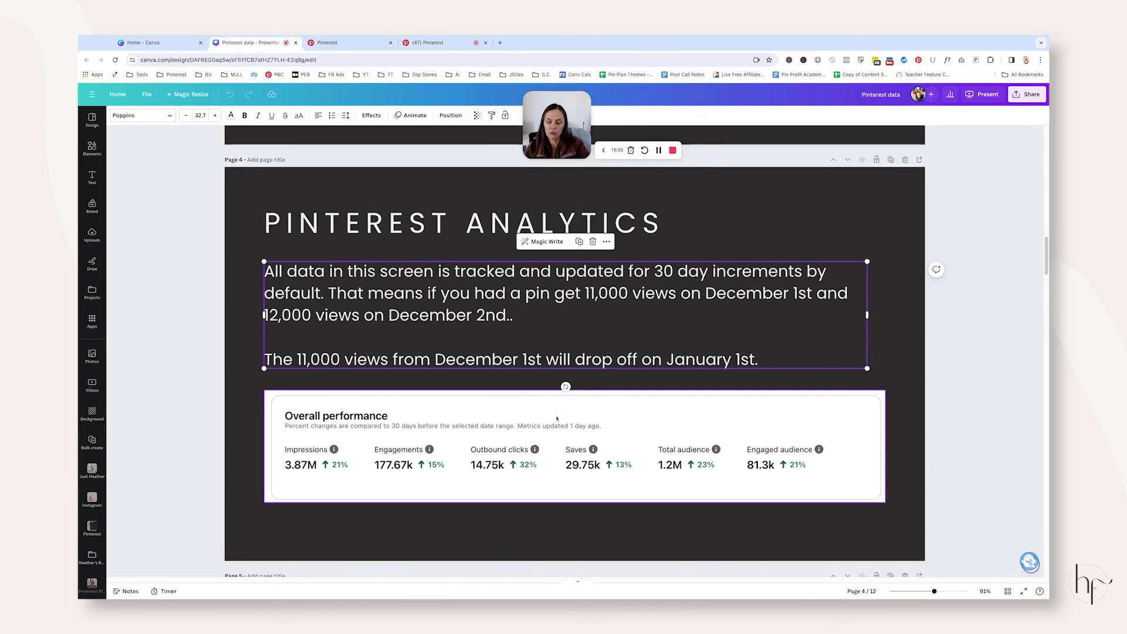
# Page the Canva deck down to slide 10 'Top Product Groups', then go back to Pinterest Analytics.
pyautogui.scroll(-20, 557, 418)
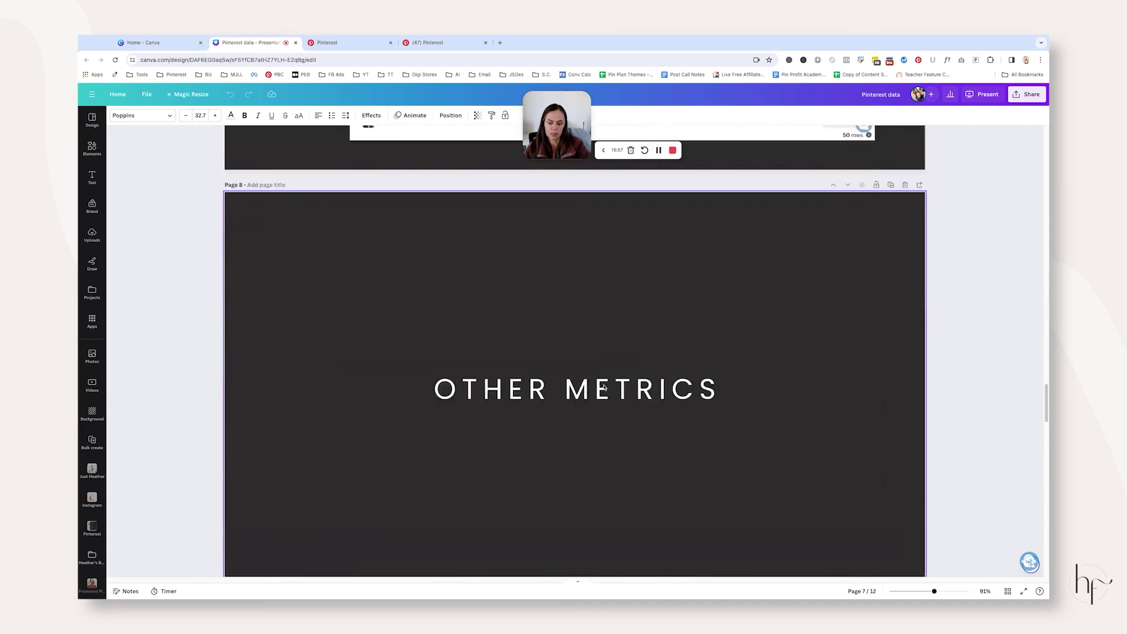
pyautogui.scroll(-20, 604, 387)
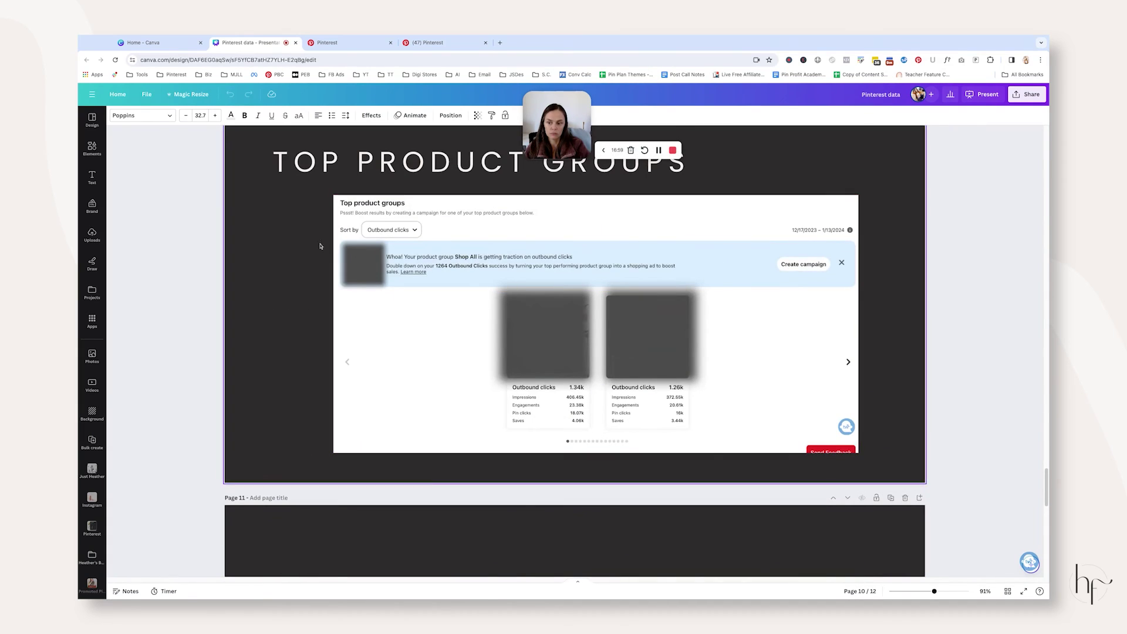
pyautogui.click(428, 42)
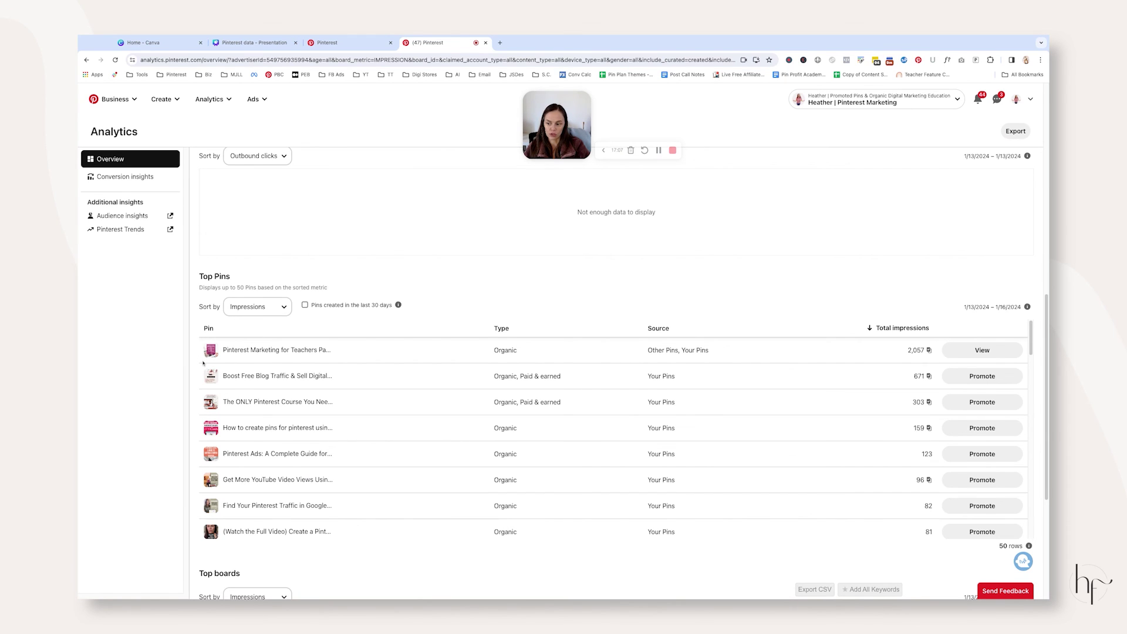
# Highlight the 'Paid & earned' pin type in Top Pins, then return to the Canva slide.
pyautogui.moveTo(215, 353)
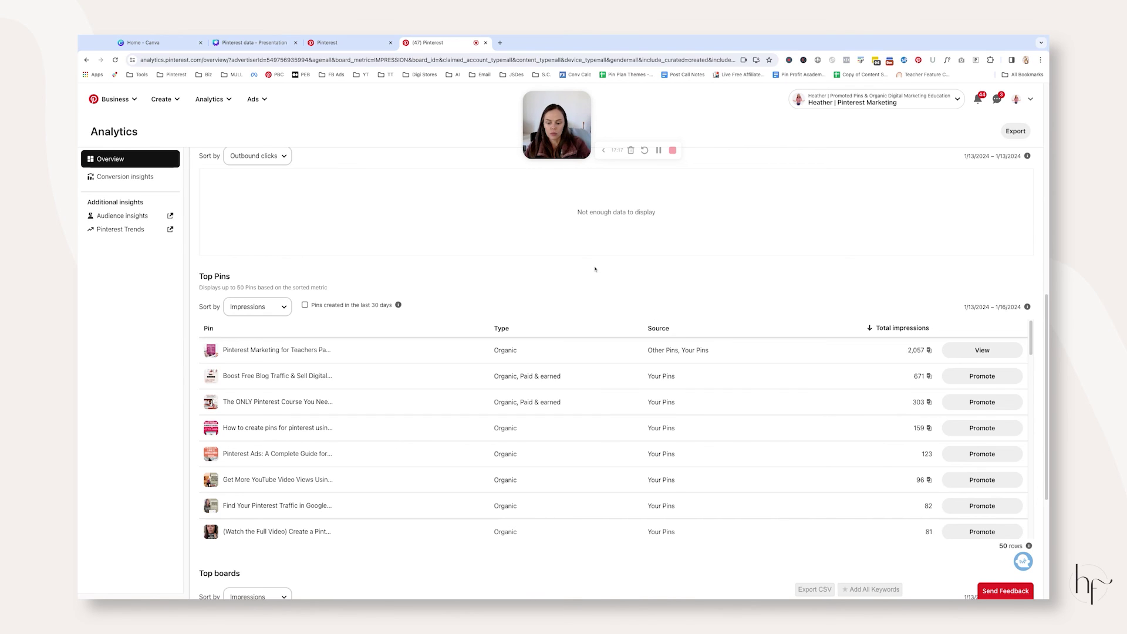
pyautogui.moveTo(563, 381); pyautogui.dragTo(519, 377)
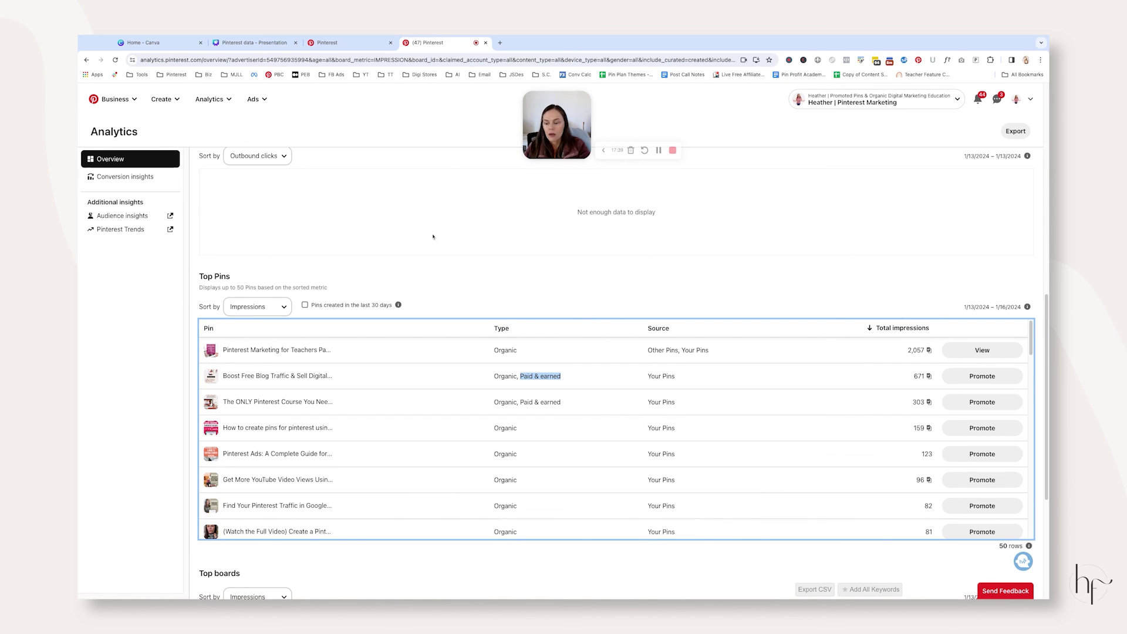
pyautogui.click(457, 271)
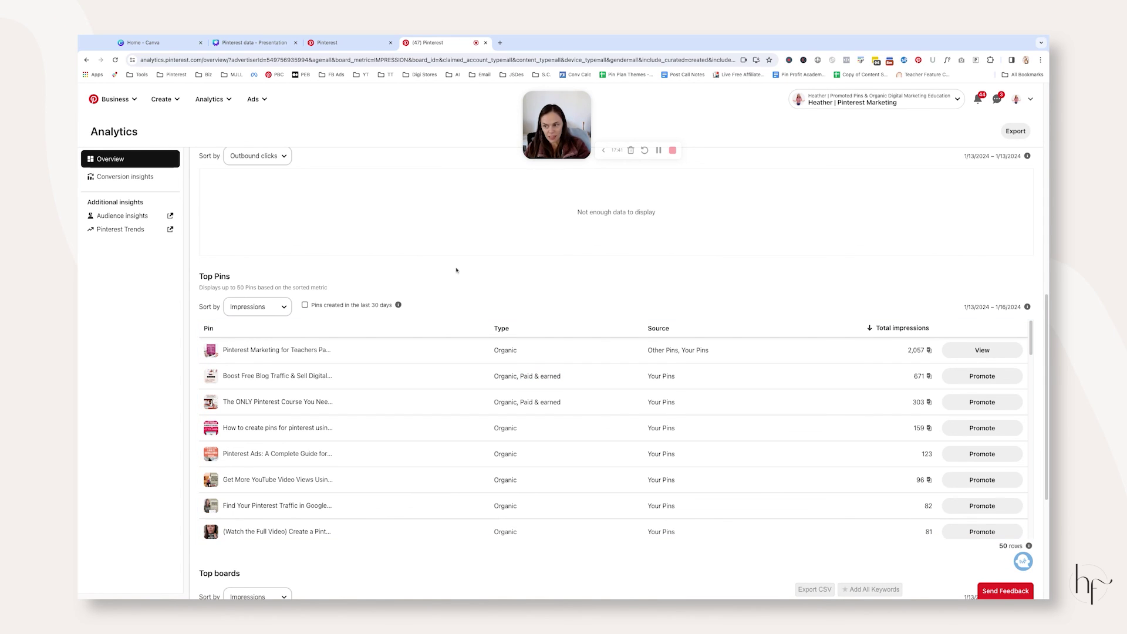
pyautogui.scroll(10, 456, 271)
pyautogui.scroll(-9, 409, 310)
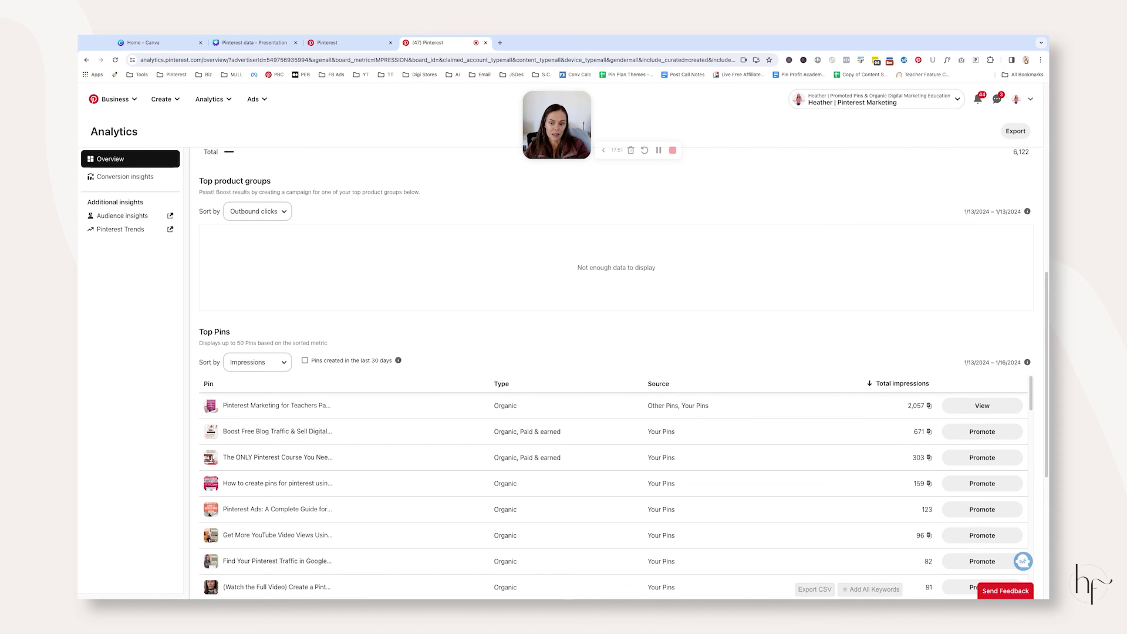
pyautogui.click(252, 43)
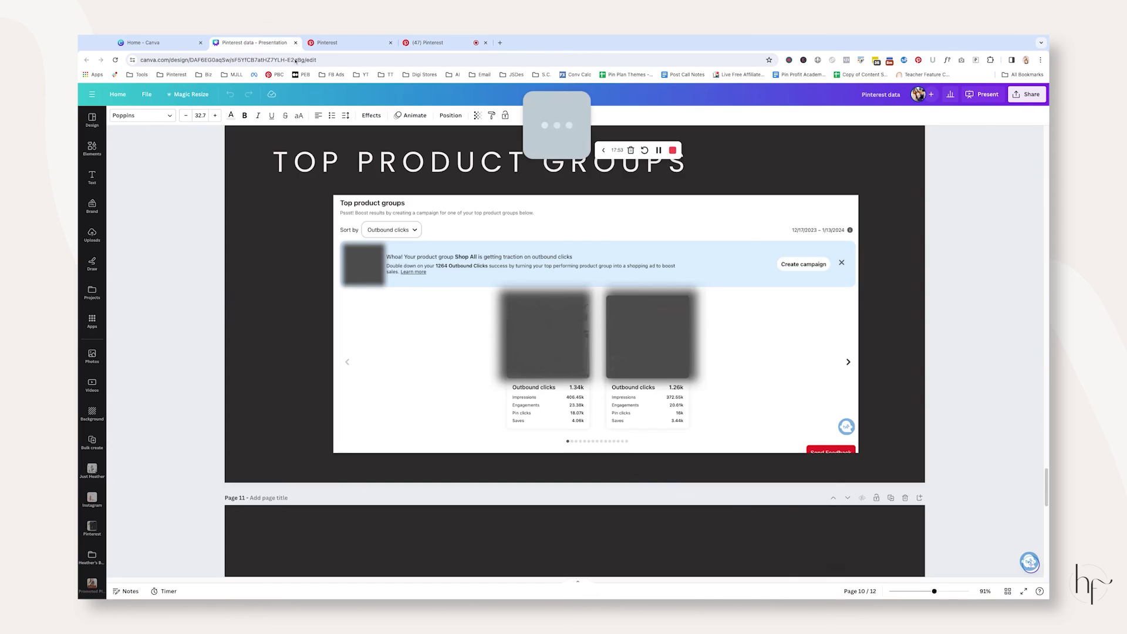
# On the title slide, select the embedded Pinterest Analytics card and follow its blog link.
pyautogui.scroll(-10, 722, 282)
pyautogui.scroll(20, 729, 294)
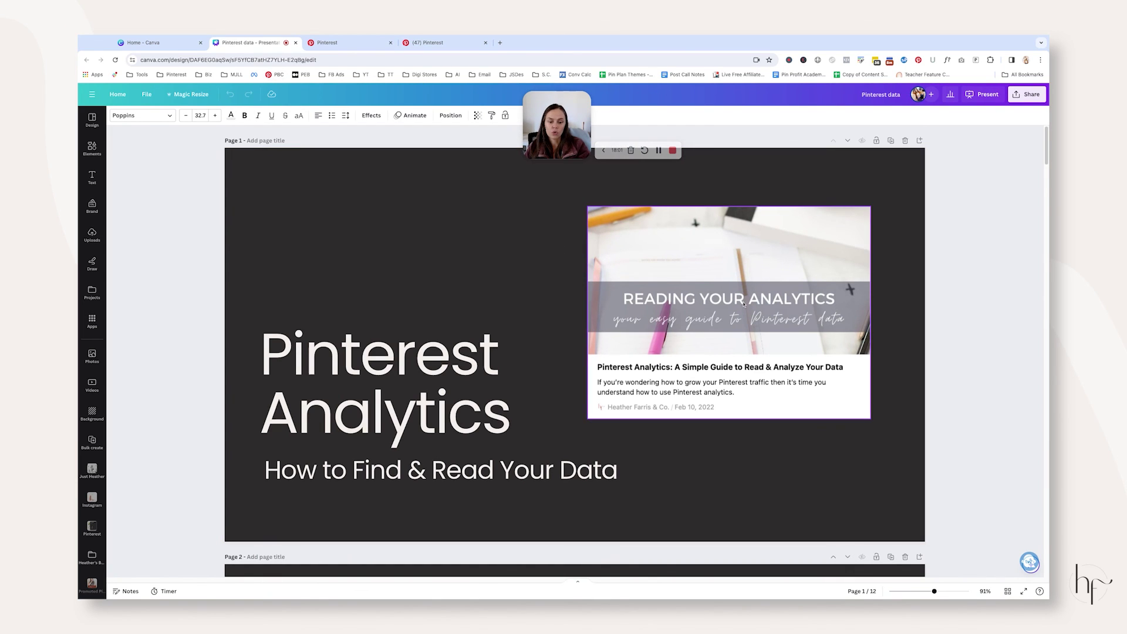
pyautogui.click(704, 214)
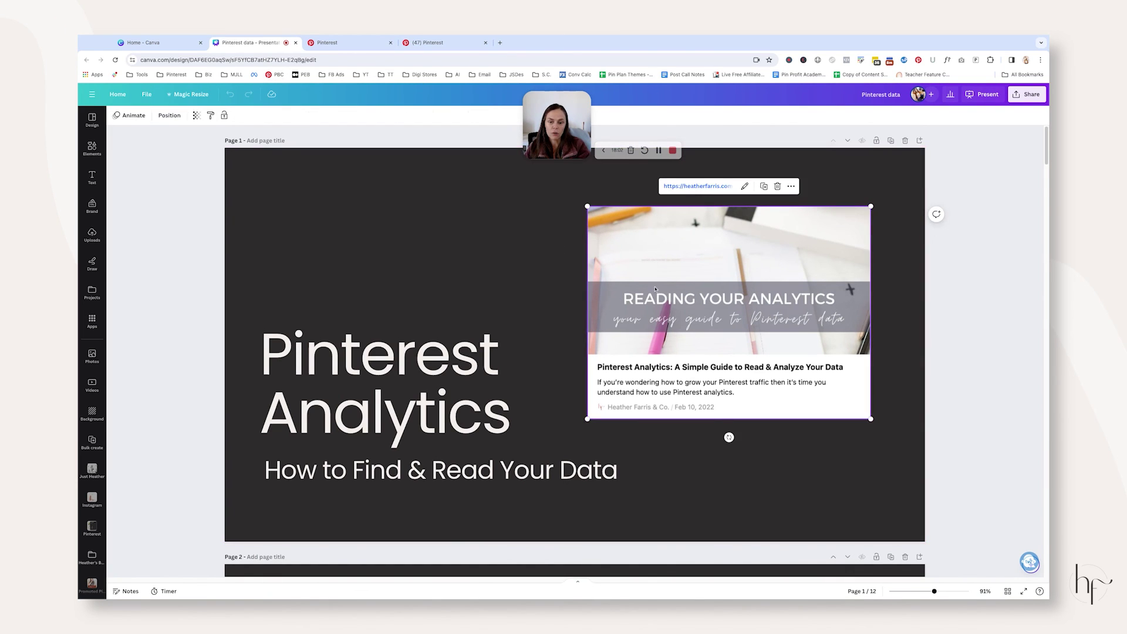
pyautogui.click(702, 187)
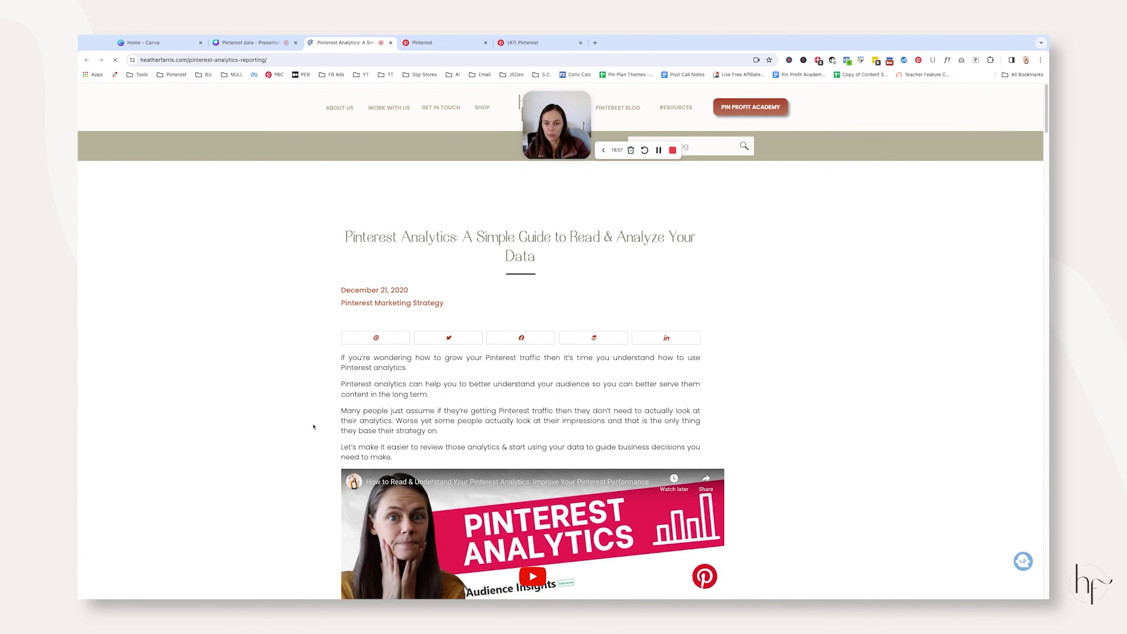
# Scroll the guide past Performance over time and Pinterest Trends to 'What do I do with this Data?'.
pyautogui.scroll(-15, 314, 426)
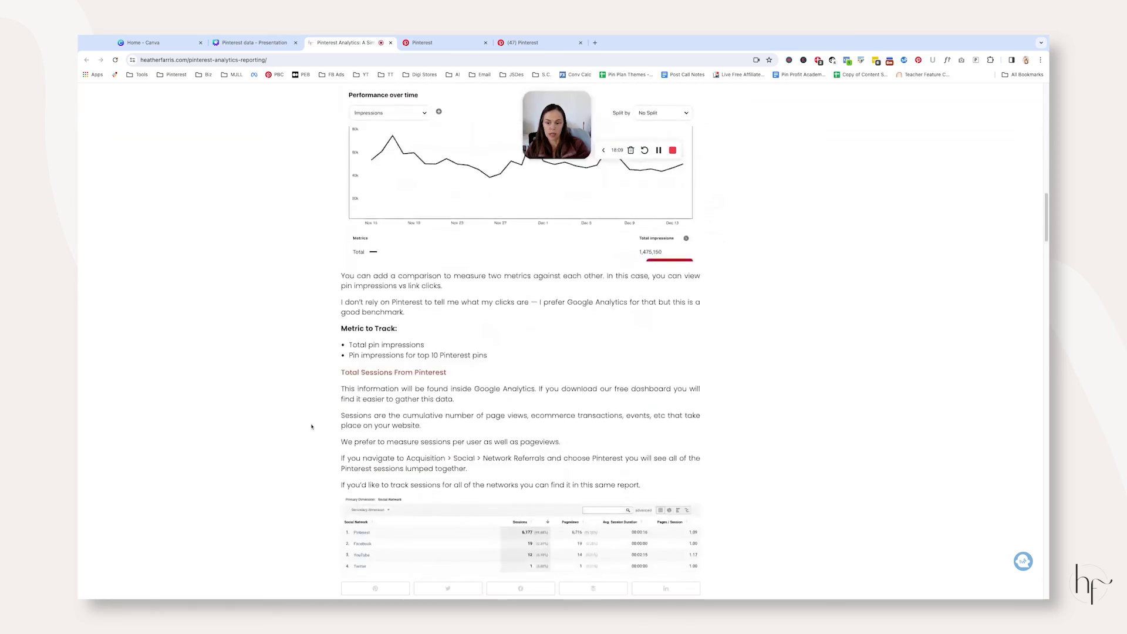
pyautogui.scroll(-15, 312, 427)
pyautogui.scroll(-20, 308, 427)
pyautogui.scroll(7, 287, 428)
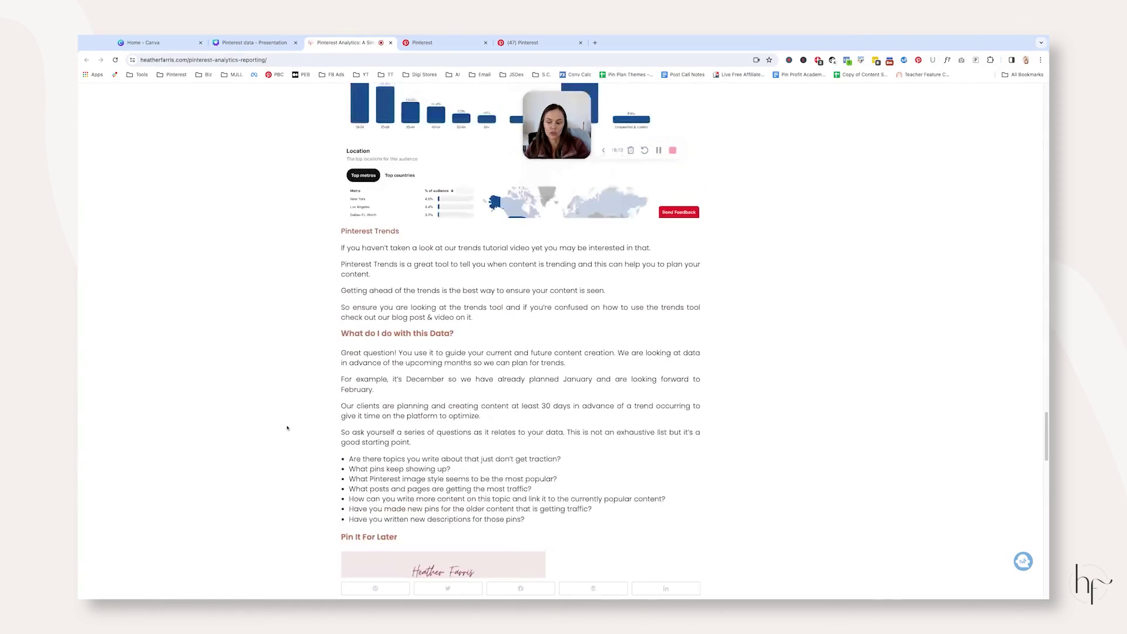